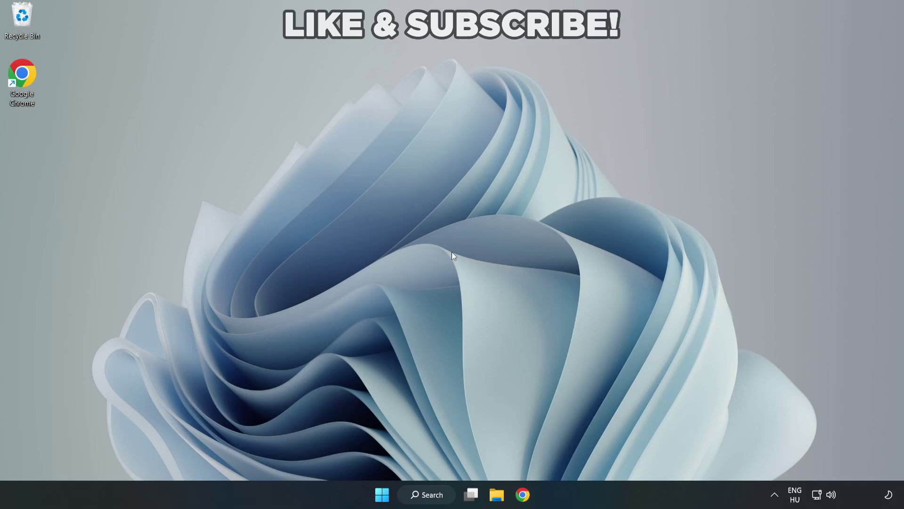
- Search for 'device manager' and launch Device Manager from the best match
{"action": "left_click", "coordinate": [441, 500]}
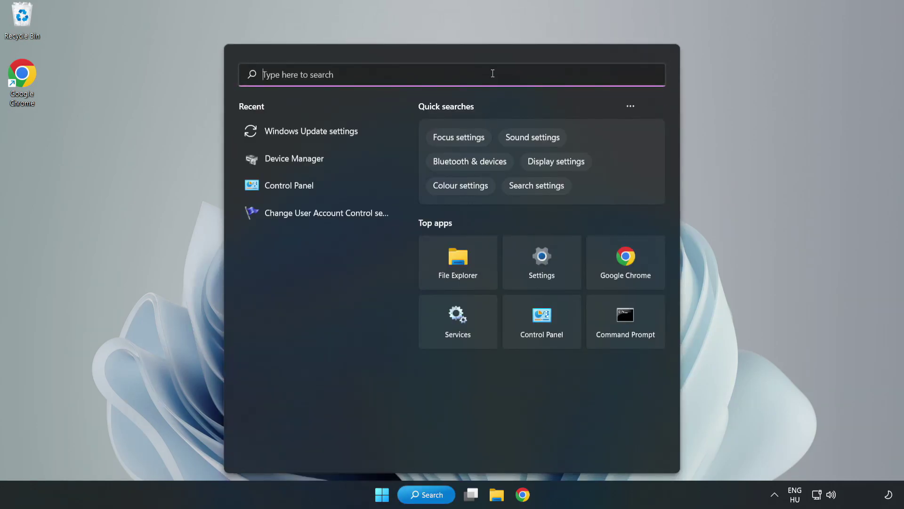
{"action": "type", "text": "devic"}
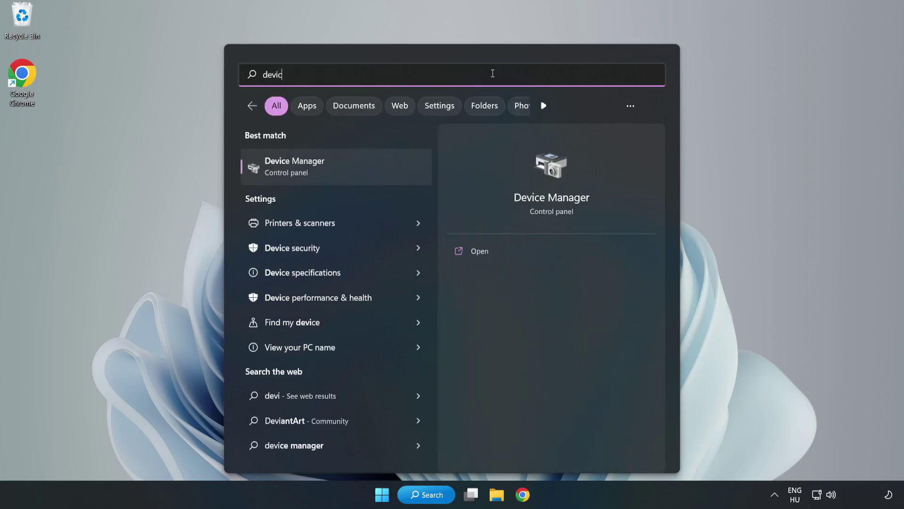
{"action": "type", "text": "e manager"}
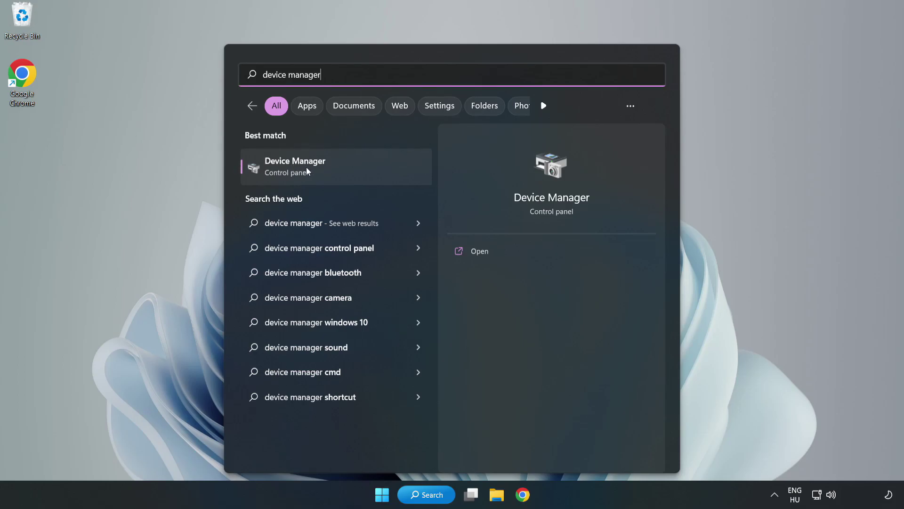
{"action": "left_click", "coordinate": [337, 175]}
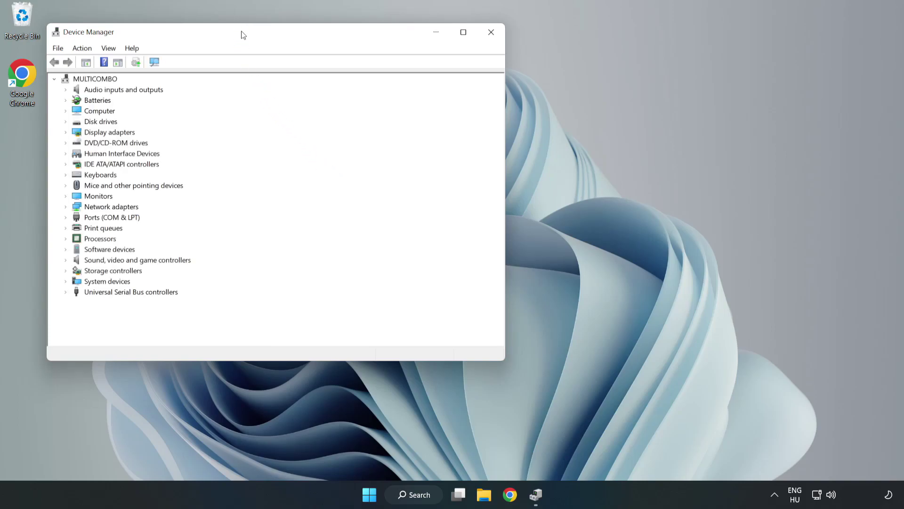
- Expand Display adapters and bring up the context menu for the VMware SVGA 3D adapter
{"action": "left_click_drag", "start_coordinate": [241, 32], "coordinate": [403, 82]}
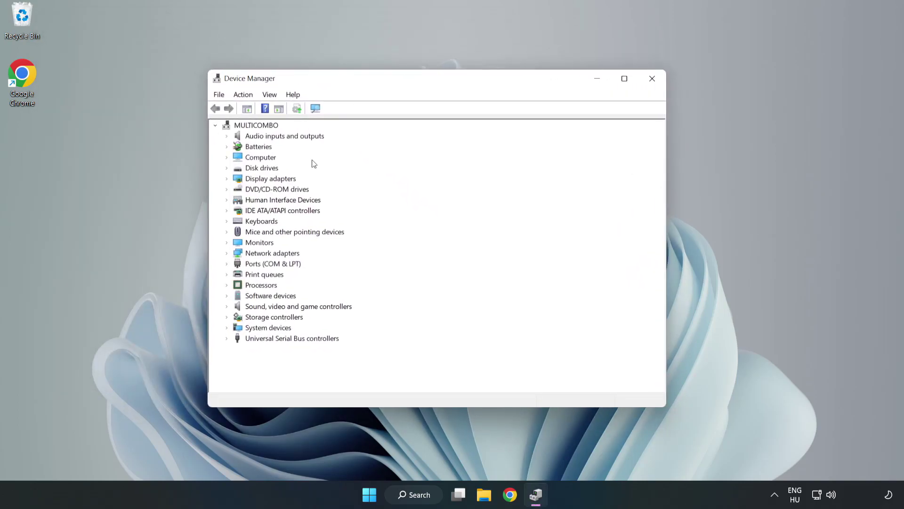
{"action": "left_click", "coordinate": [227, 183]}
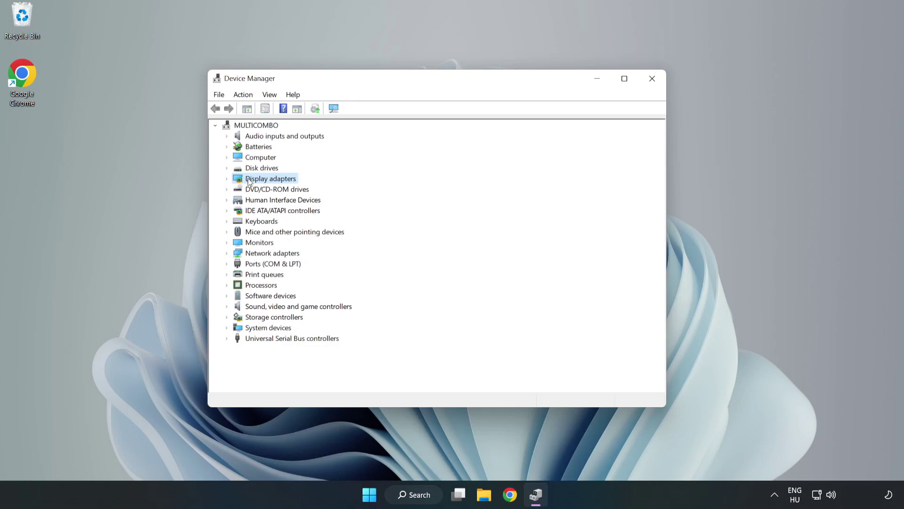
{"action": "left_click", "coordinate": [227, 179]}
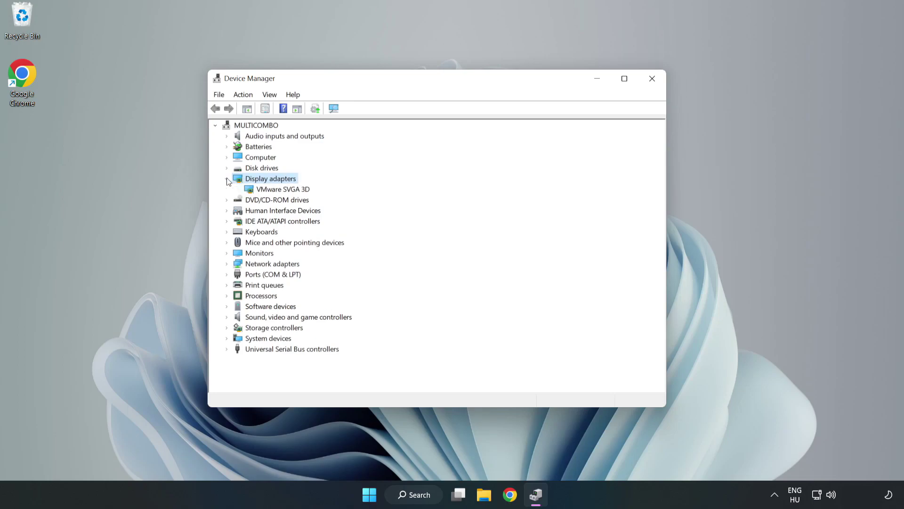
{"action": "left_click", "coordinate": [285, 190]}
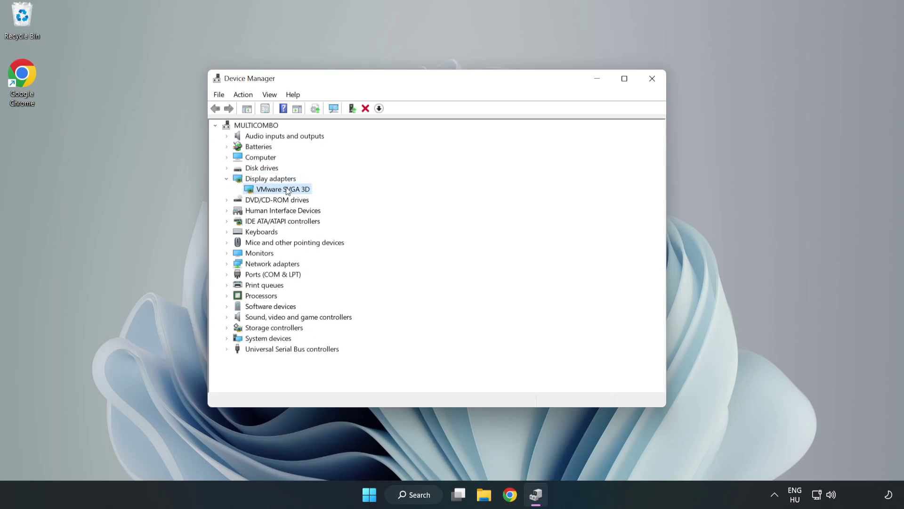
{"action": "right_click", "coordinate": [281, 191]}
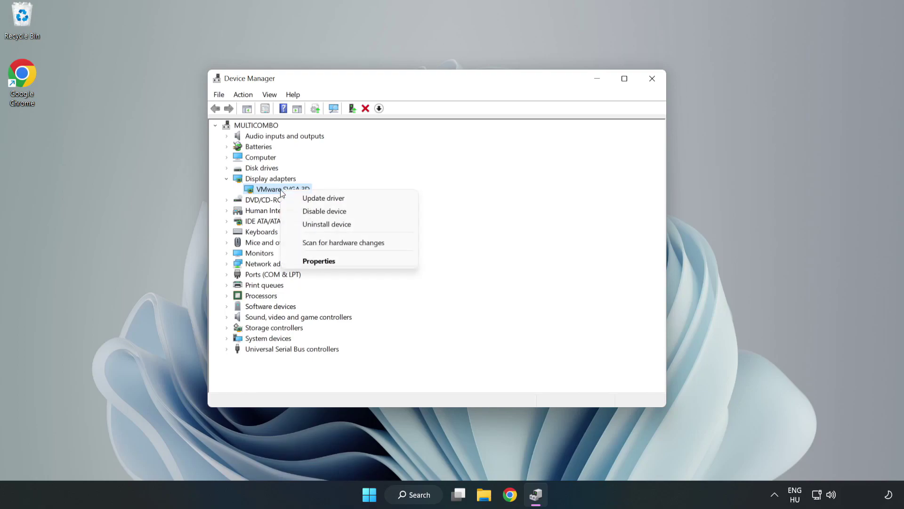
- Search automatically for a VMware SVGA 3D driver, confirm the best is installed, and close Device Manager
{"action": "left_click", "coordinate": [351, 202]}
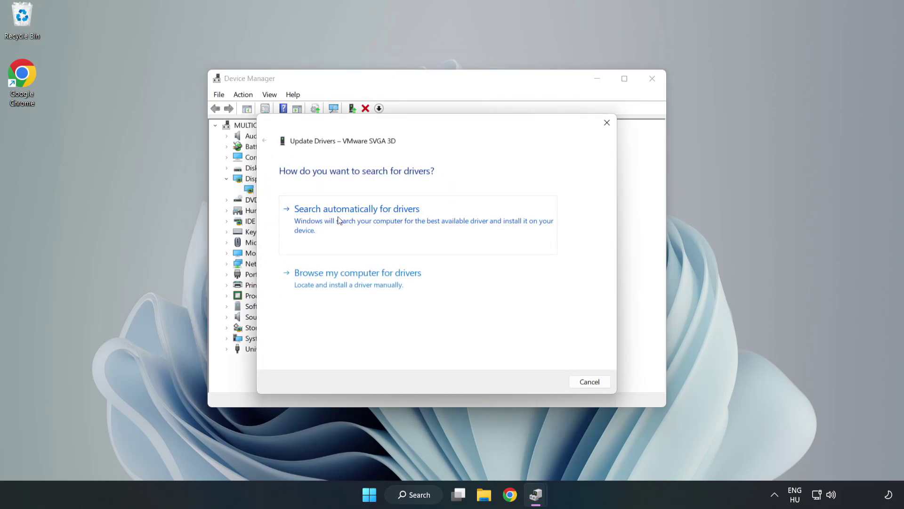
{"action": "left_click", "coordinate": [360, 220]}
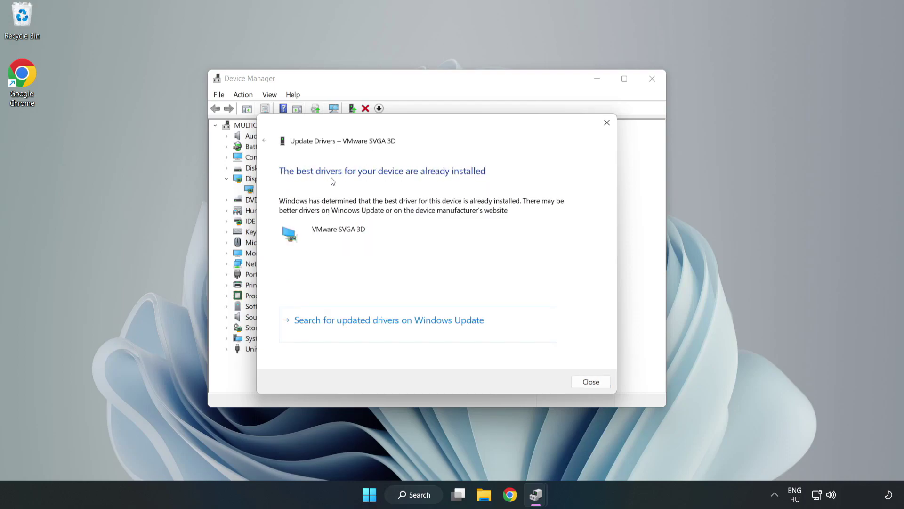
{"action": "left_click", "coordinate": [592, 382]}
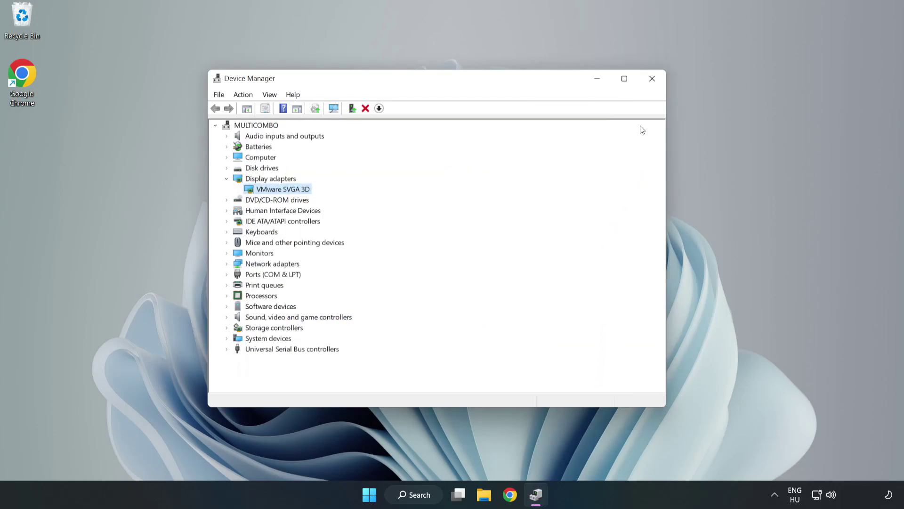
{"action": "left_click", "coordinate": [653, 80]}
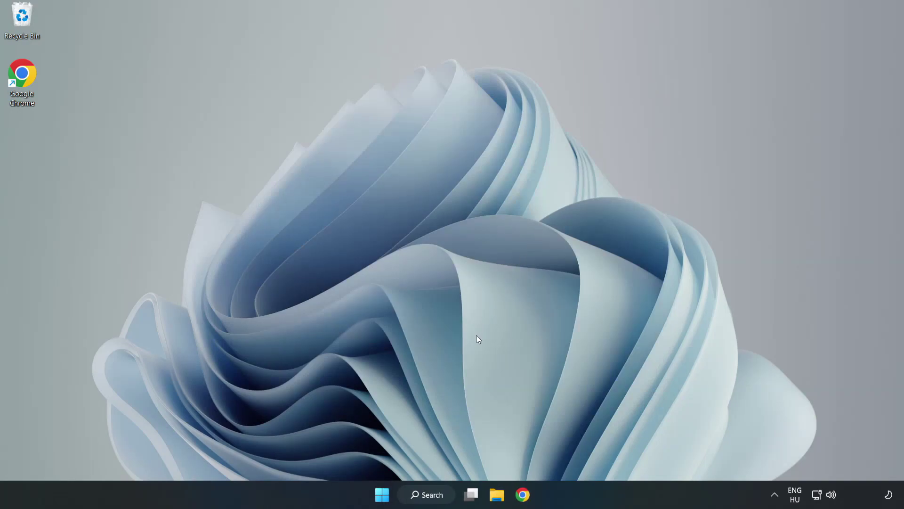
- Search for 'updates' and open Windows Update settings
{"action": "left_click", "coordinate": [429, 496]}
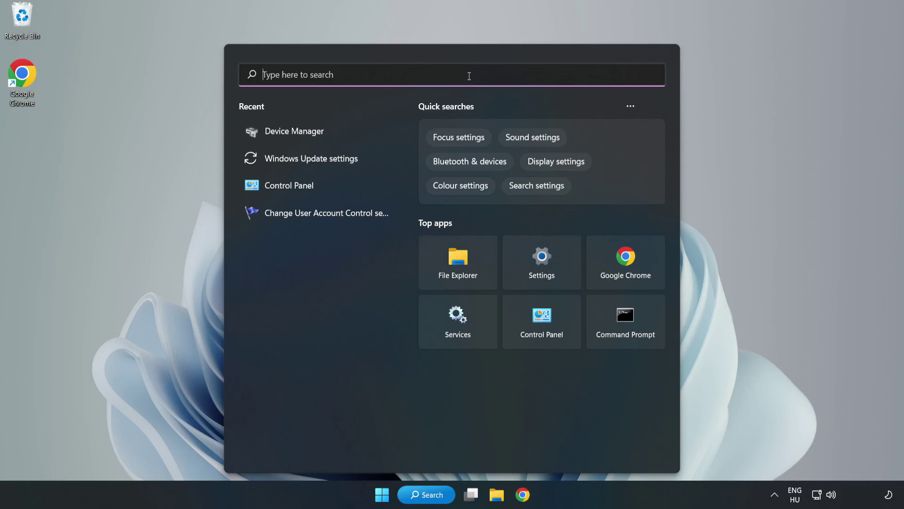
{"action": "type", "text": "updates"}
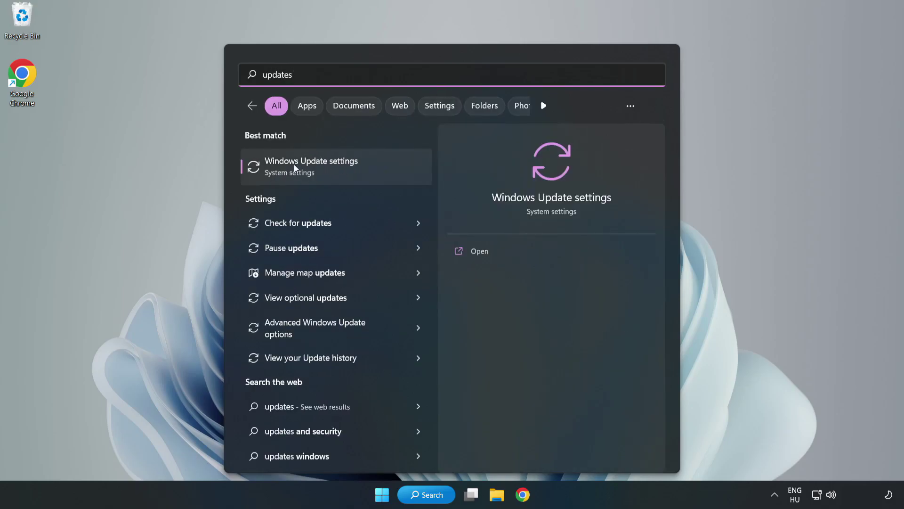
{"action": "left_click", "coordinate": [322, 169]}
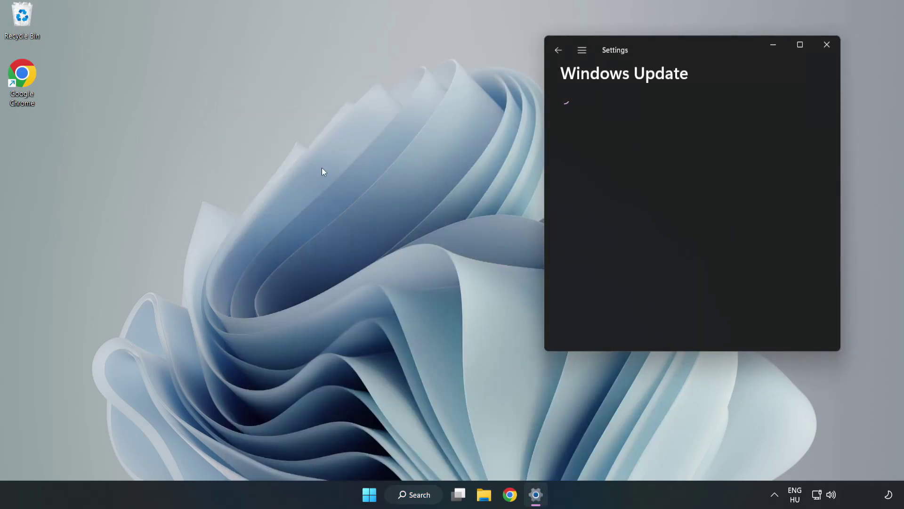
- Maximize Settings, check for Windows updates, and close Settings once up to date
{"action": "left_click", "coordinate": [799, 44]}
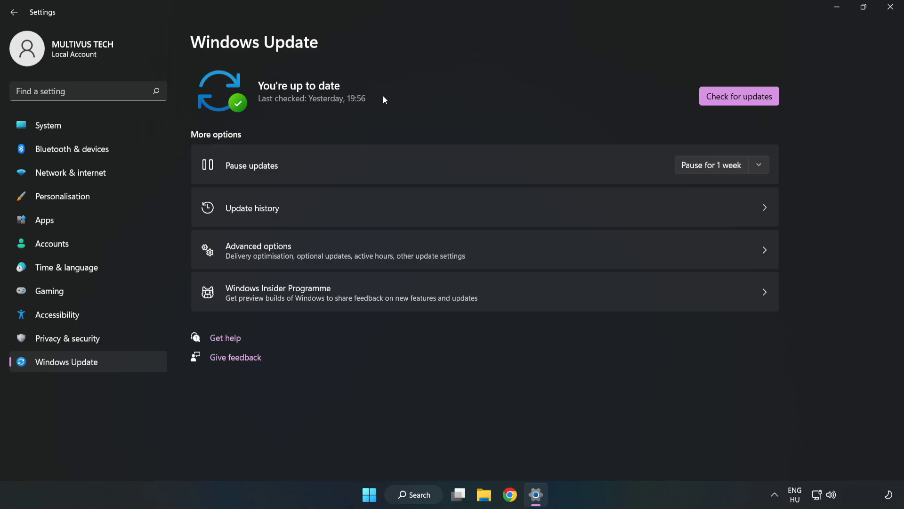
{"action": "left_click", "coordinate": [742, 98]}
{"action": "left_click", "coordinate": [892, 8]}
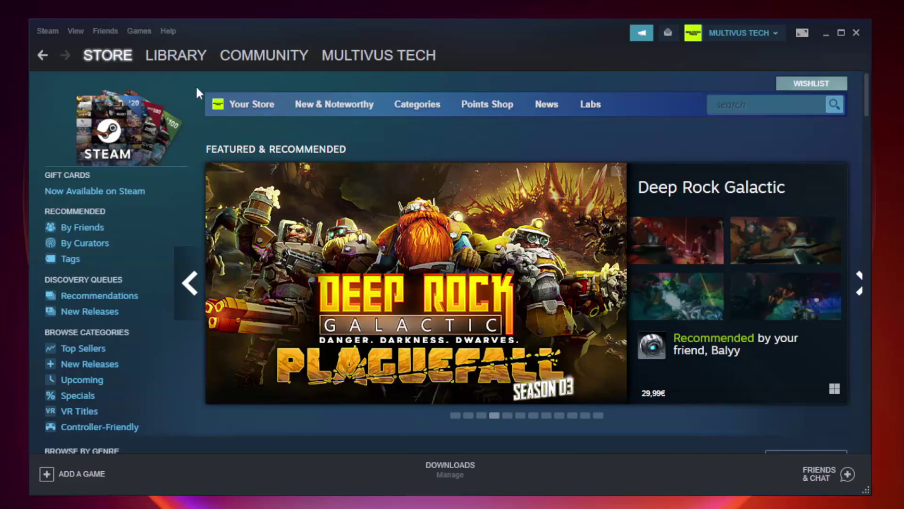
- Switch to the Steam Library and bring up the options menu for YOUR NOT WORKING GAME
{"action": "mouse_move", "coordinate": [196, 55]}
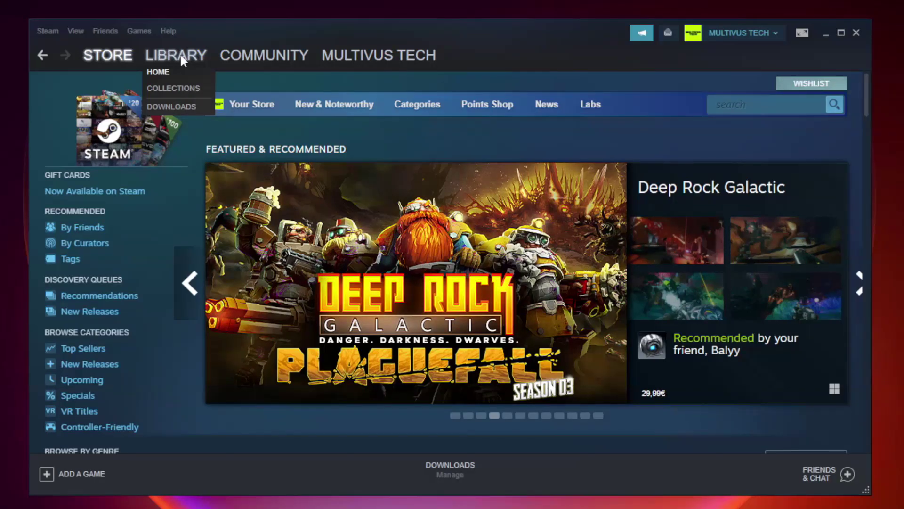
{"action": "left_click", "coordinate": [183, 61]}
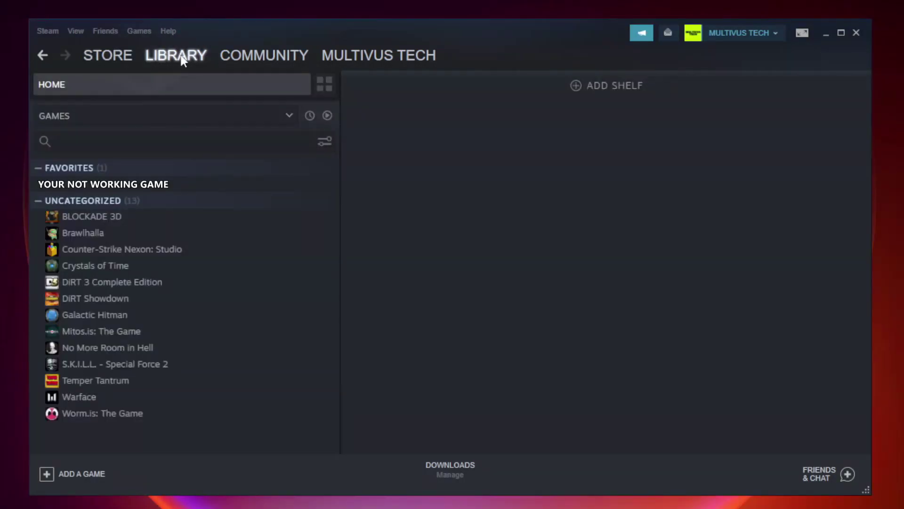
{"action": "right_click", "coordinate": [196, 188]}
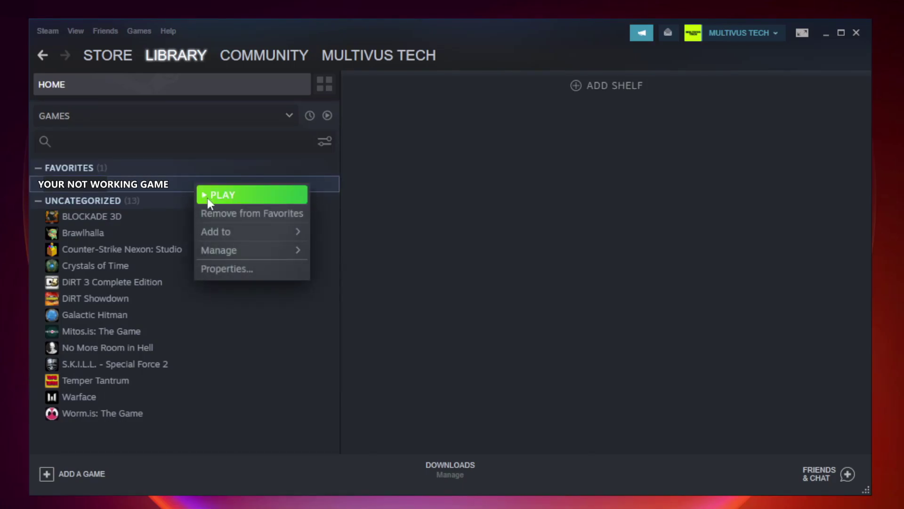
- Verify the integrity of Unturned's local files from its Properties, validating all 9192 files
{"action": "left_click", "coordinate": [249, 267]}
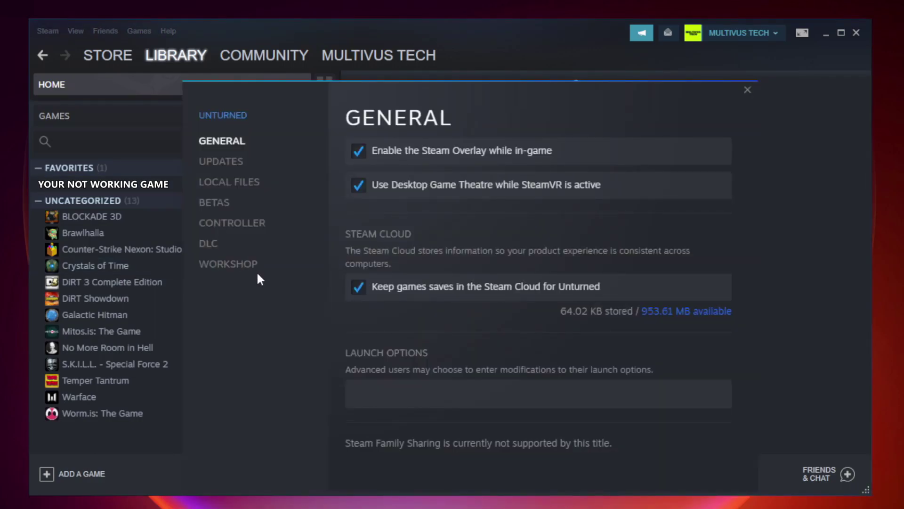
{"action": "left_click", "coordinate": [239, 186]}
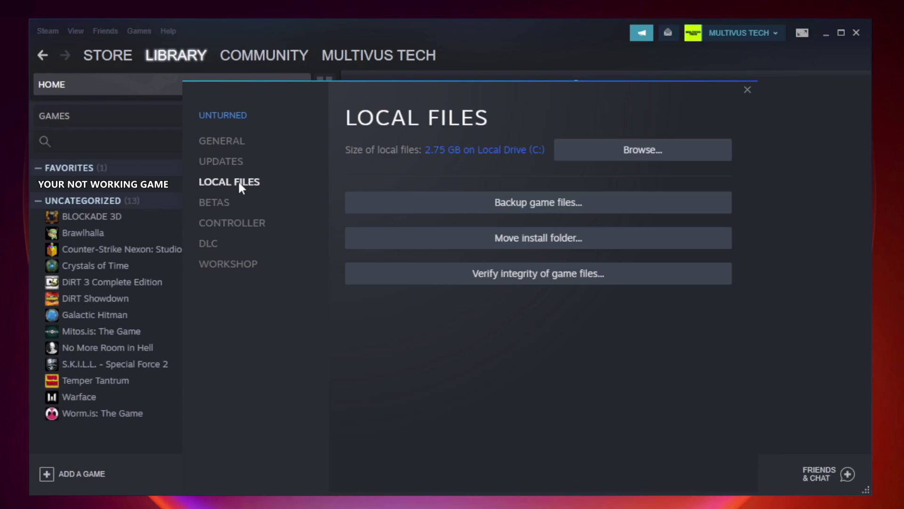
{"action": "left_click", "coordinate": [546, 279]}
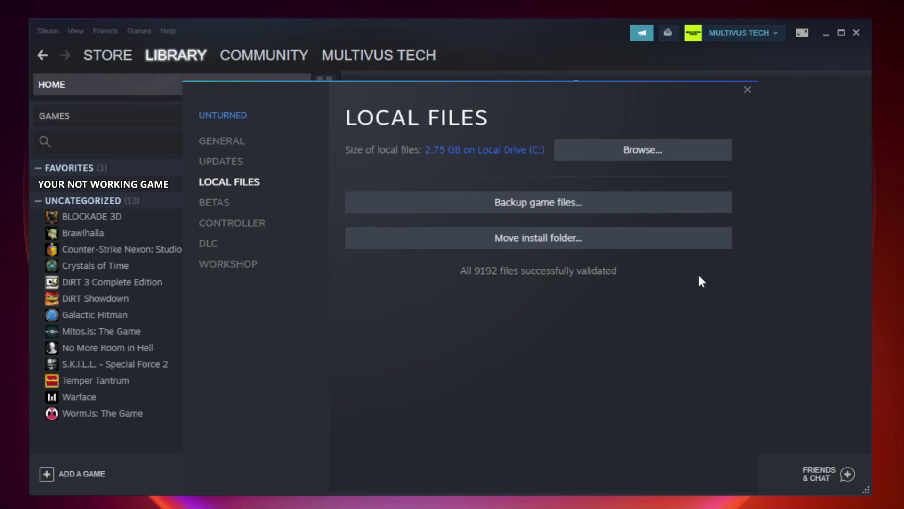
- Open the game's install folder and bring up Properties for the YOUR NOT WORKING GAME shortcut
{"action": "left_click", "coordinate": [645, 160]}
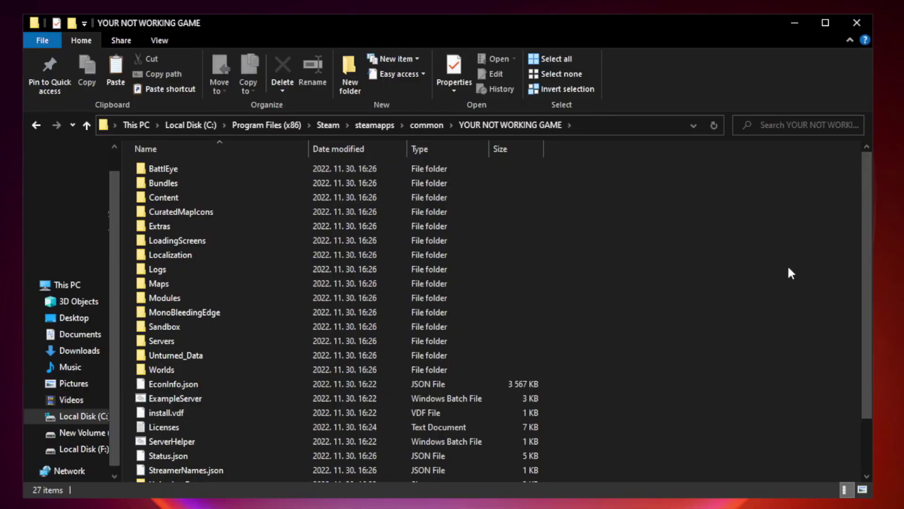
{"action": "left_click_drag", "start_coordinate": [867, 247], "coordinate": [869, 330]}
{"action": "left_click", "coordinate": [359, 473]}
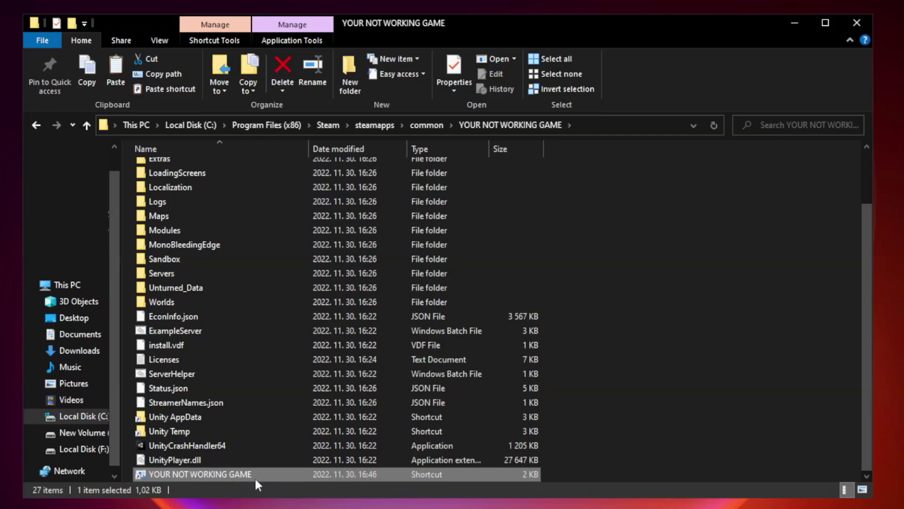
{"action": "right_click", "coordinate": [306, 473]}
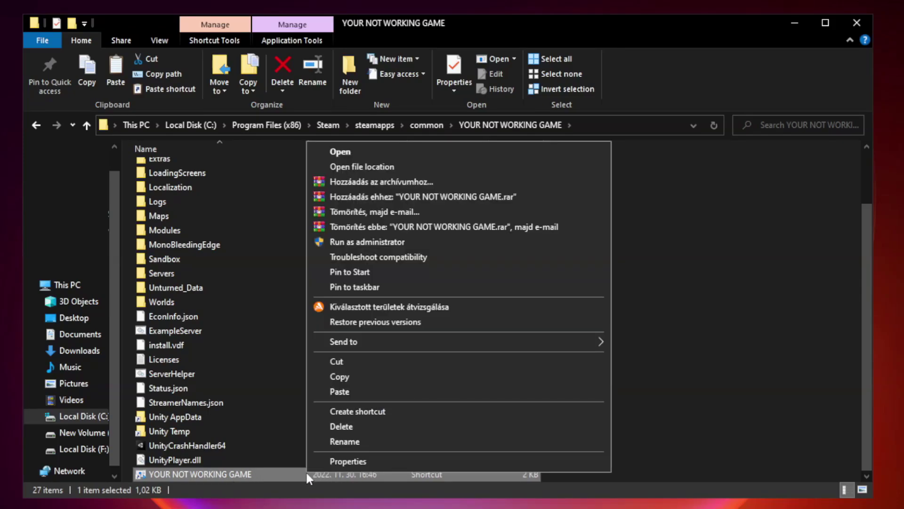
{"action": "left_click", "coordinate": [455, 464]}
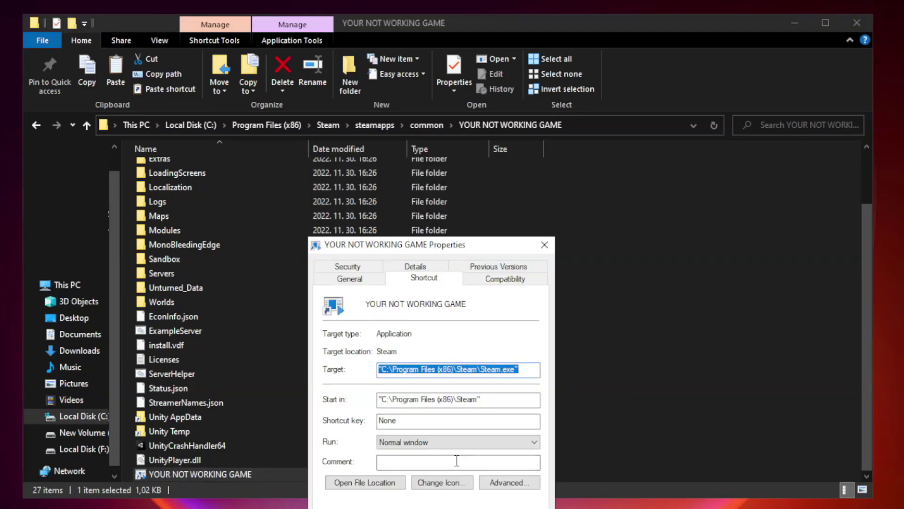
{"action": "left_click_drag", "start_coordinate": [450, 248], "coordinate": [448, 102]}
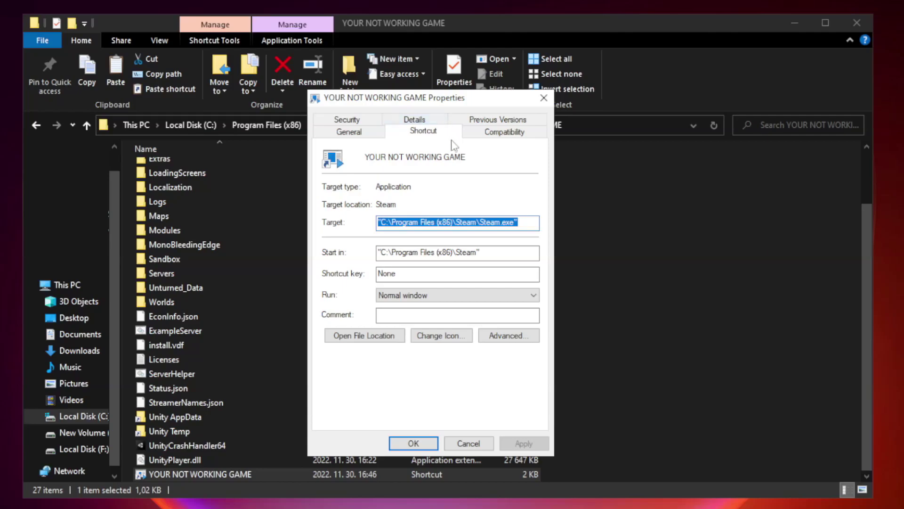
- Set the shortcut to Windows 8 compatibility mode, disable fullscreen optimizations, and run as administrator
{"action": "left_click", "coordinate": [500, 133]}
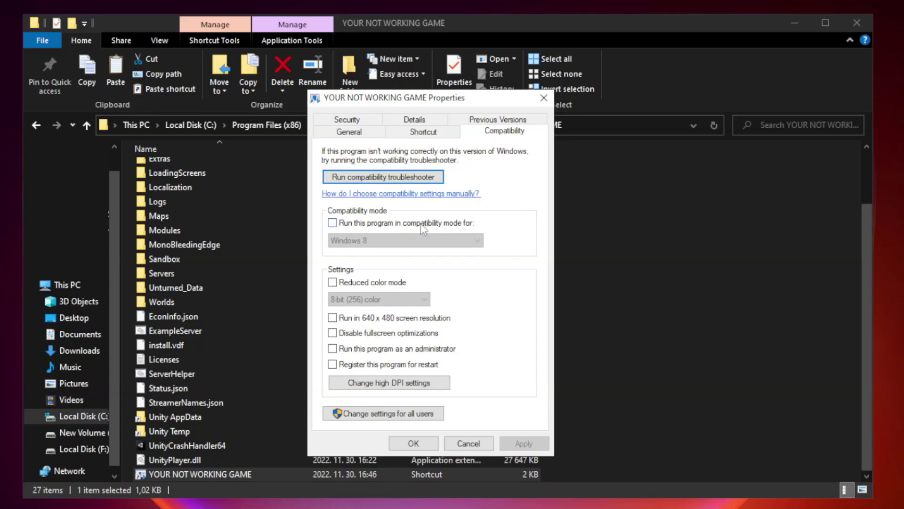
{"action": "left_click", "coordinate": [361, 227]}
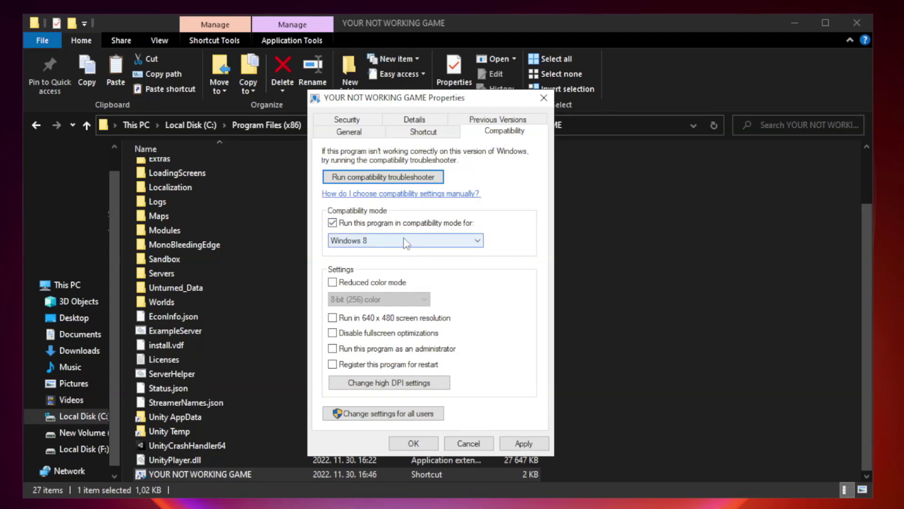
{"action": "left_click", "coordinate": [376, 241]}
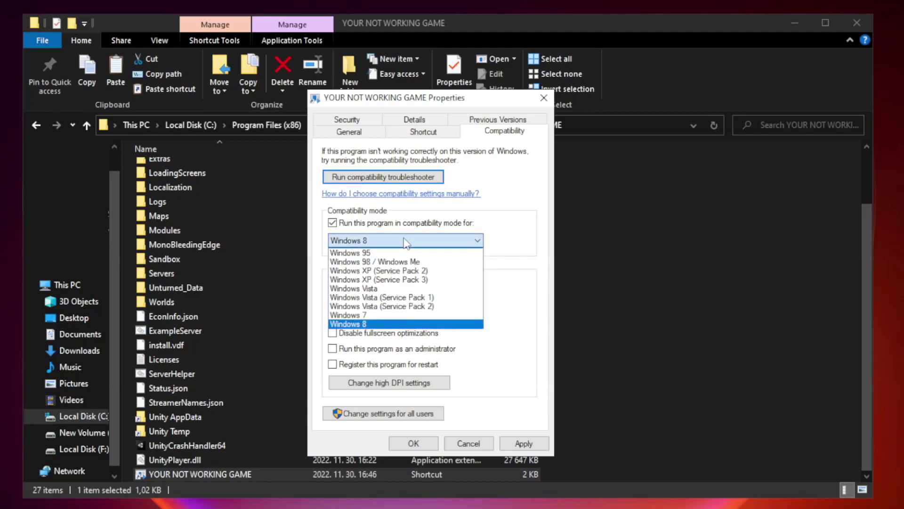
{"action": "left_click", "coordinate": [383, 324]}
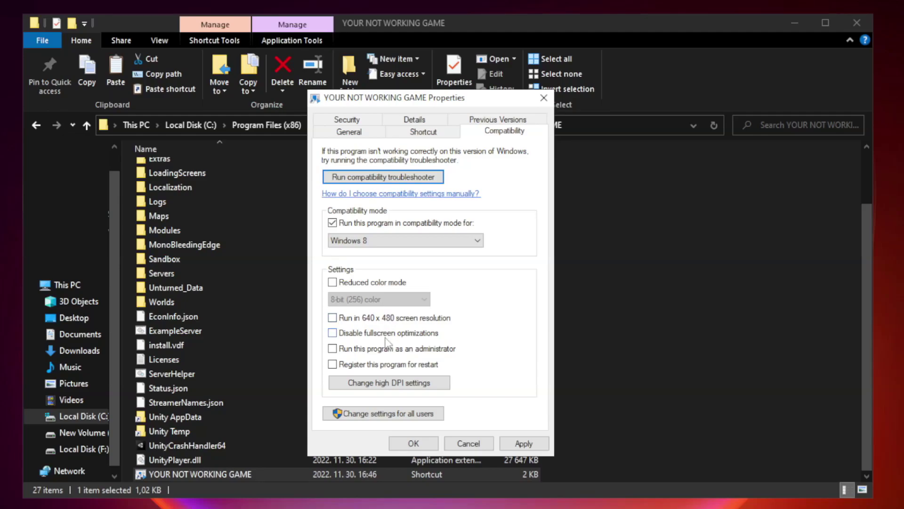
{"action": "left_click", "coordinate": [354, 337]}
{"action": "left_click", "coordinate": [357, 354]}
{"action": "left_click", "coordinate": [523, 448]}
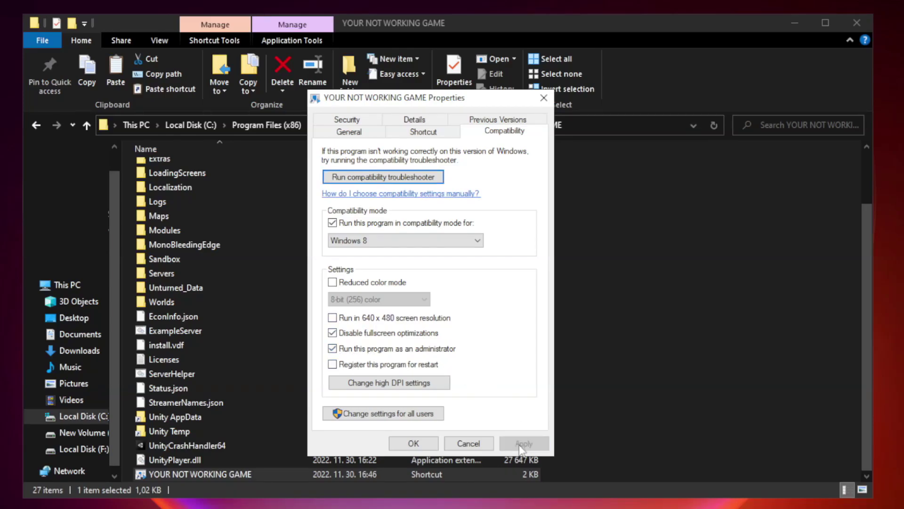
{"action": "left_click", "coordinate": [413, 444]}
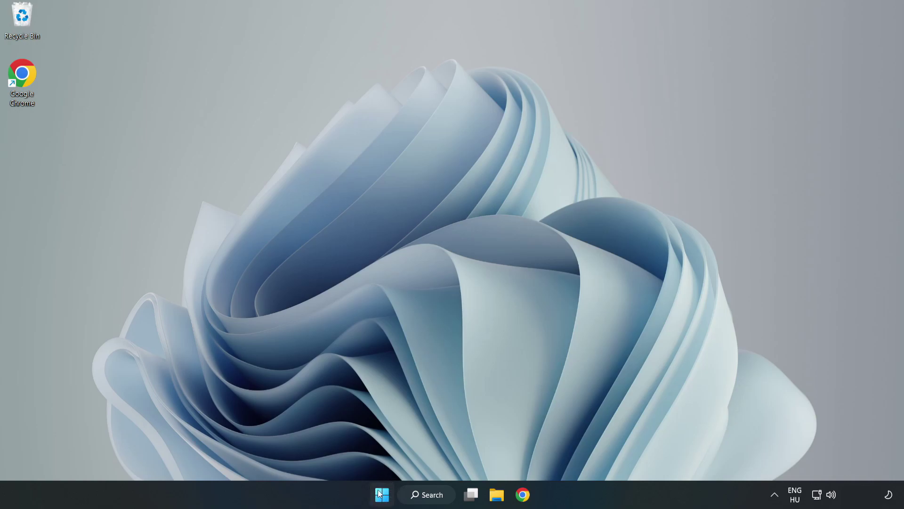
- Launch Task Manager from the Start button's quick system tools menu
{"action": "right_click", "coordinate": [384, 496]}
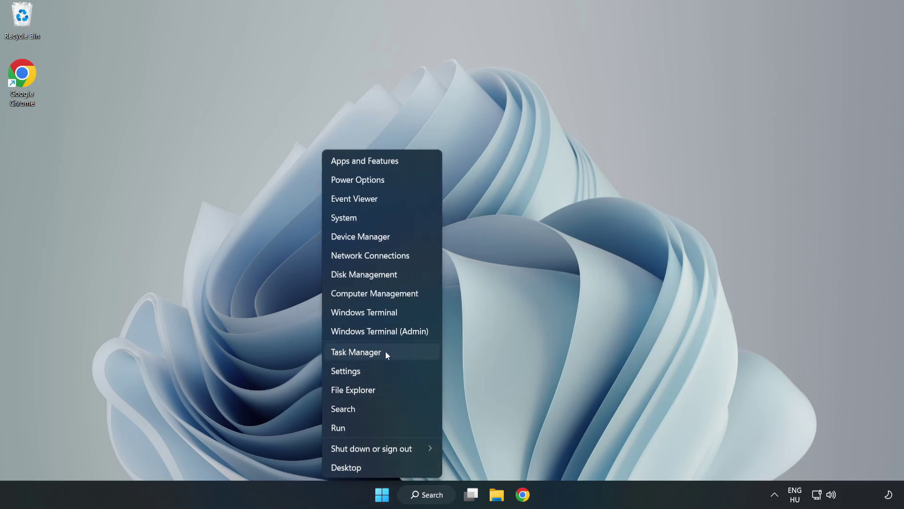
{"action": "left_click", "coordinate": [356, 352]}
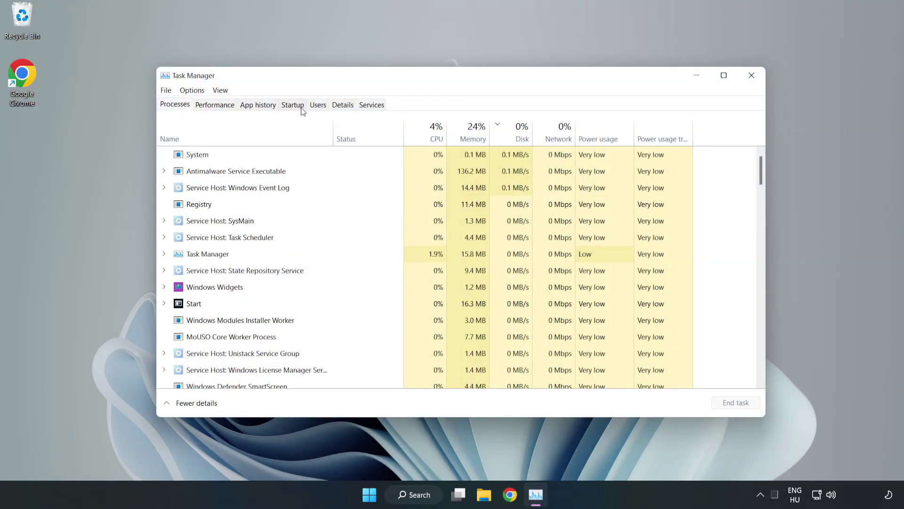
- Disable the Cortana, Microsoft Edge, Microsoft Teams and Phone Link startup entries, leaving only VMware Tools enabled
{"action": "left_click", "coordinate": [293, 107]}
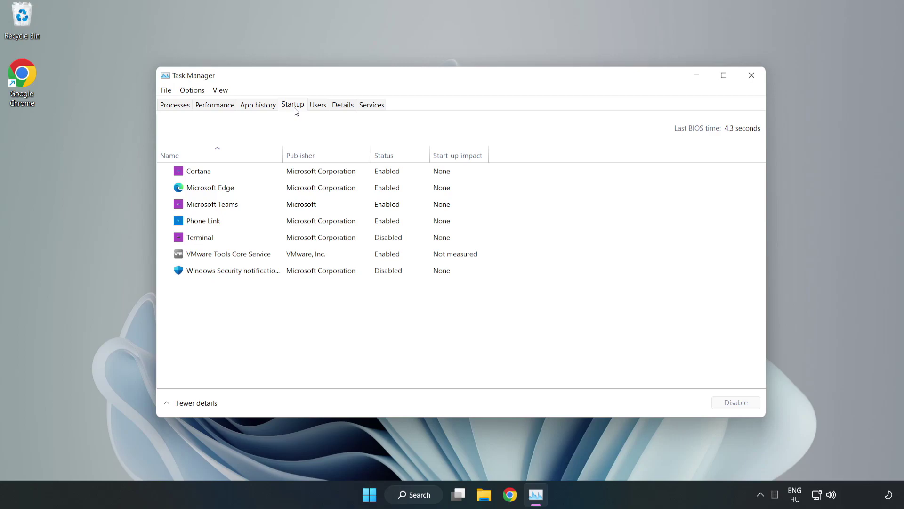
{"action": "left_click", "coordinate": [312, 178]}
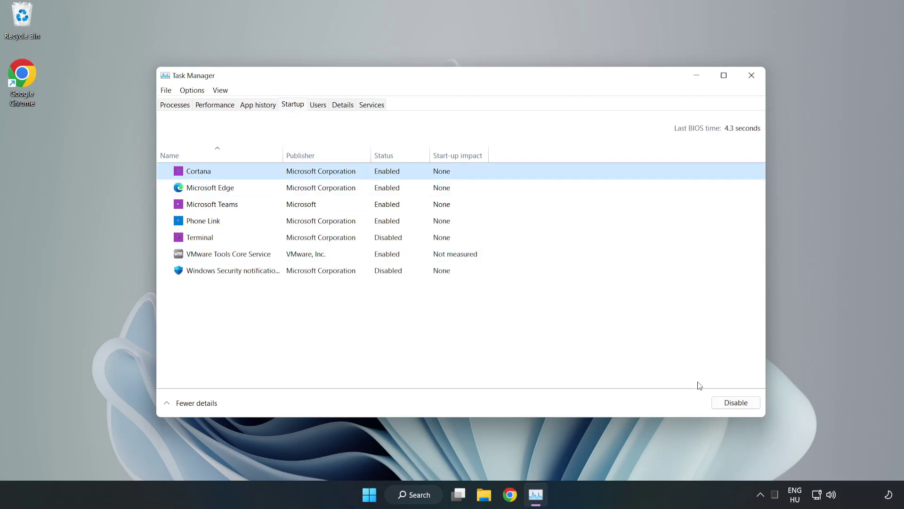
{"action": "left_click", "coordinate": [732, 403]}
{"action": "left_click", "coordinate": [392, 188]}
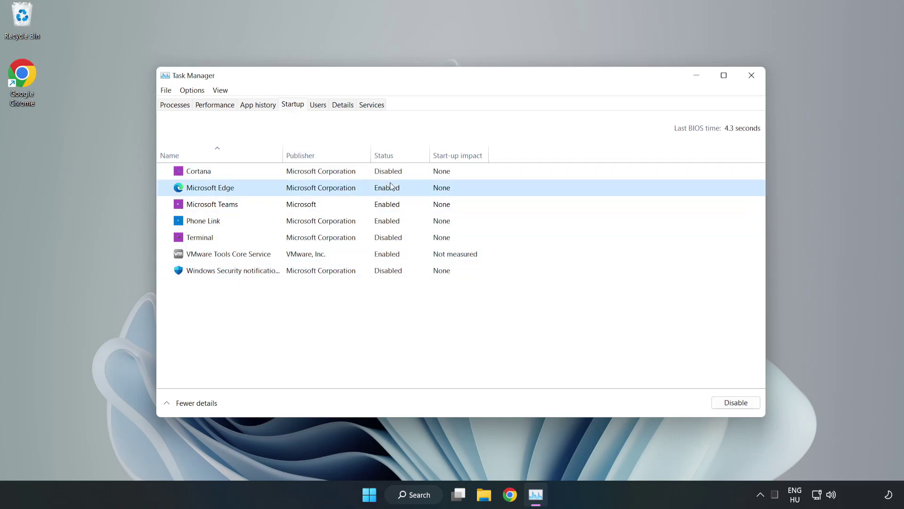
{"action": "left_click", "coordinate": [726, 402]}
{"action": "left_click", "coordinate": [309, 206]}
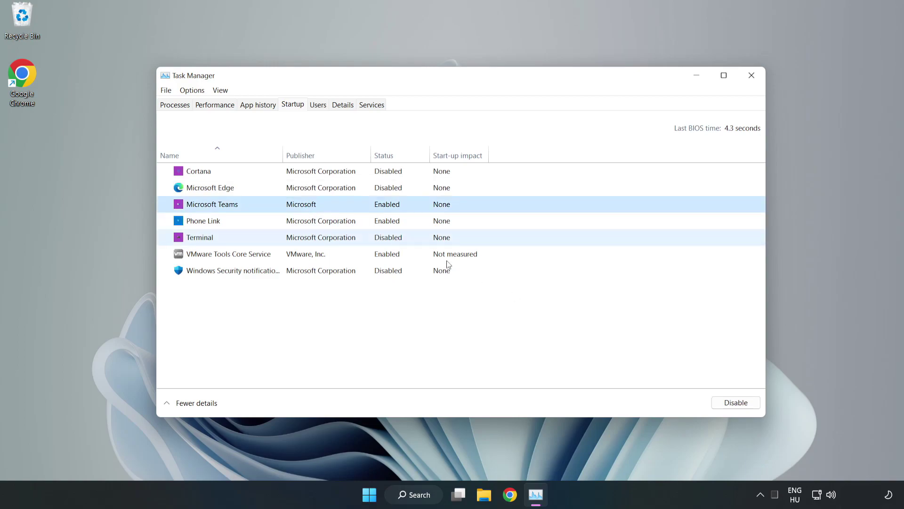
{"action": "left_click", "coordinate": [732, 404]}
{"action": "left_click", "coordinate": [301, 221]}
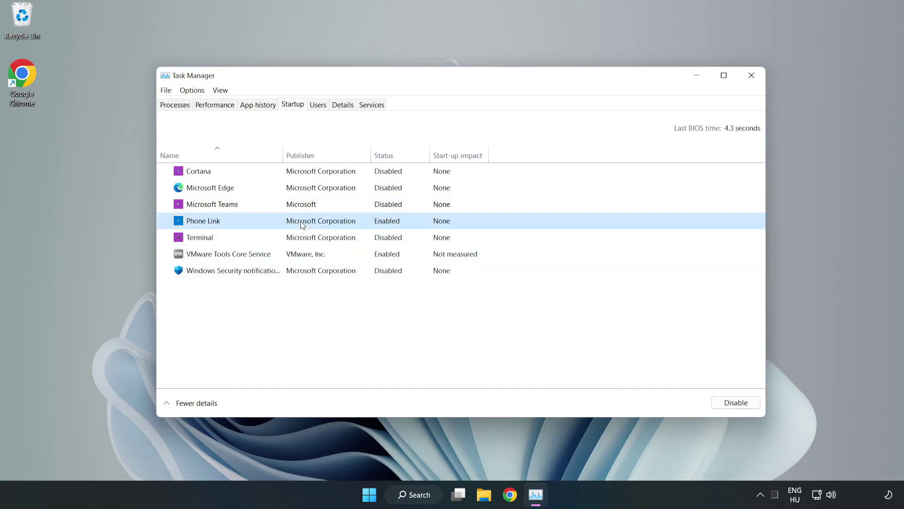
{"action": "left_click", "coordinate": [725, 404]}
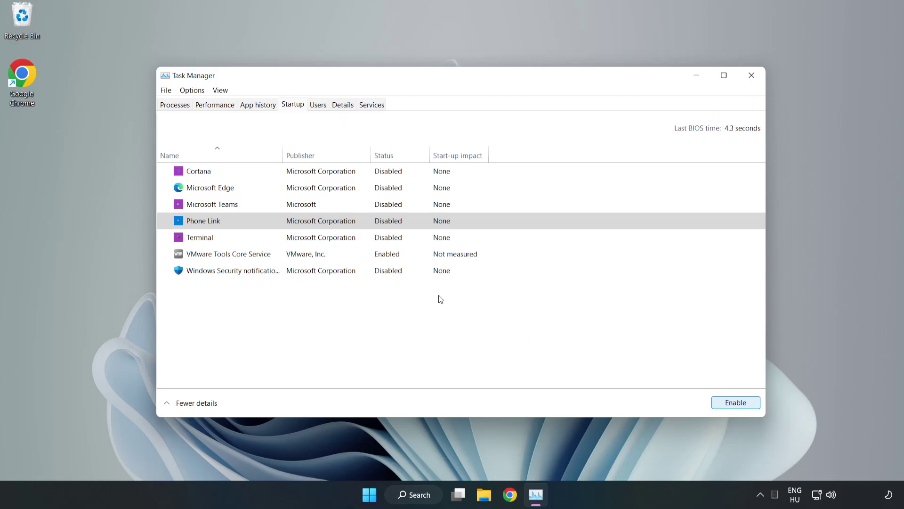
- Close Task Manager and download dxwebsetup.exe, the DirectX End-User Runtime Web Installer, in Chrome
{"action": "left_click", "coordinate": [753, 77]}
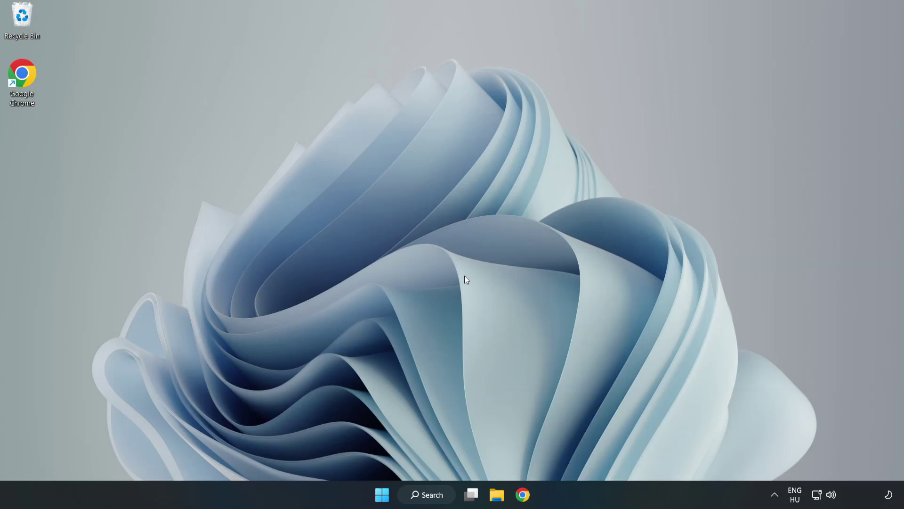
{"action": "left_click", "coordinate": [521, 498]}
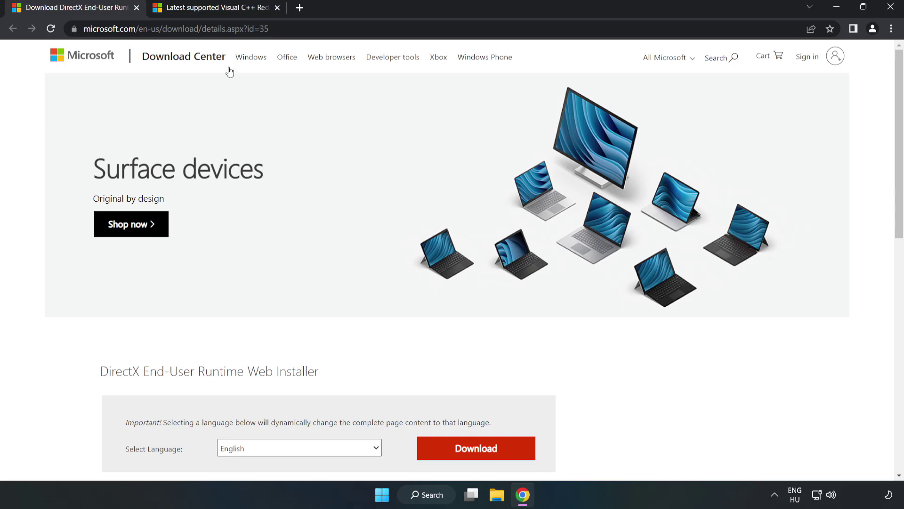
{"action": "left_click", "coordinate": [96, 28]}
{"action": "left_click", "coordinate": [311, 29]}
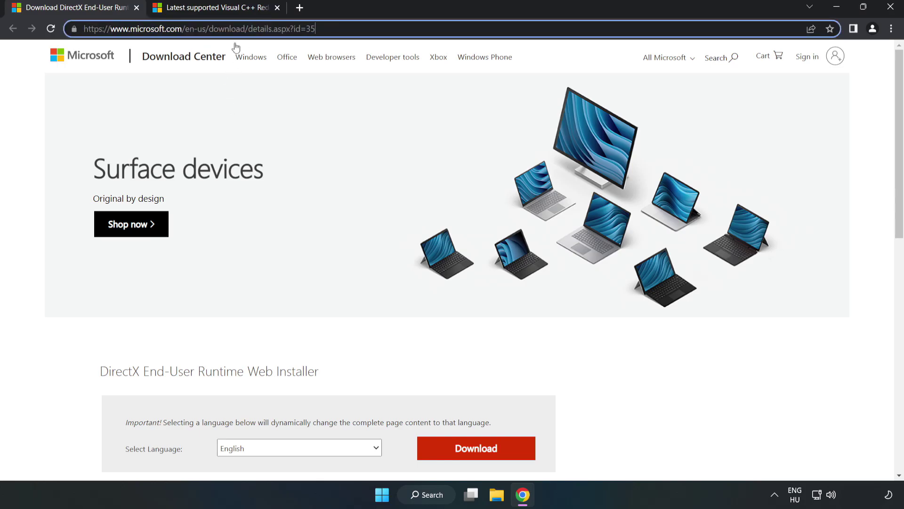
{"action": "left_click", "coordinate": [35, 105]}
{"action": "scroll", "coordinate": [36, 107], "scroll_direction": "down", "scroll_amount": 3}
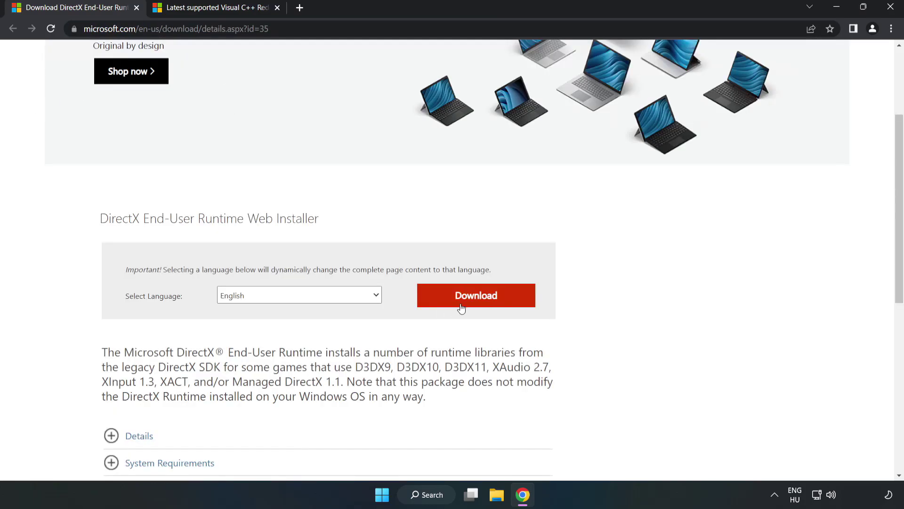
{"action": "left_click", "coordinate": [481, 303]}
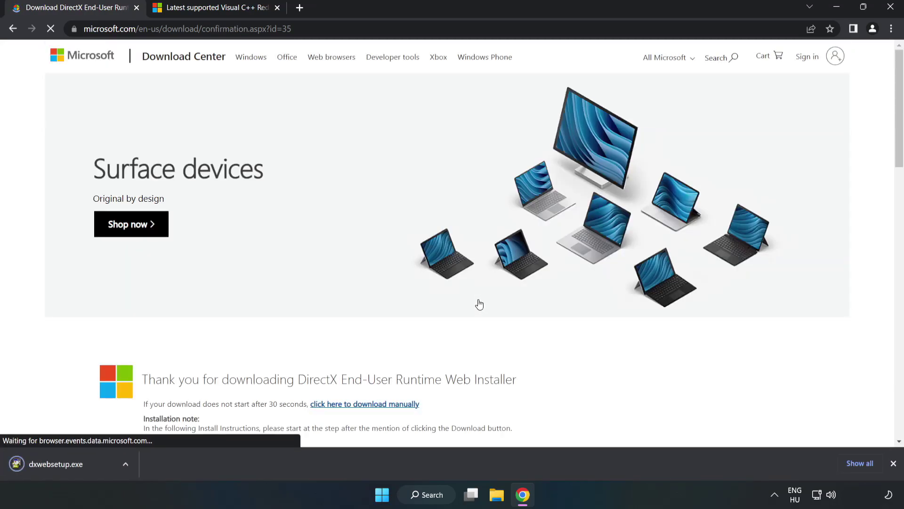
- Run dxwebsetup.exe, accept the licence, decline the Bing Bar and finish DirectX setup
{"action": "left_click", "coordinate": [66, 464]}
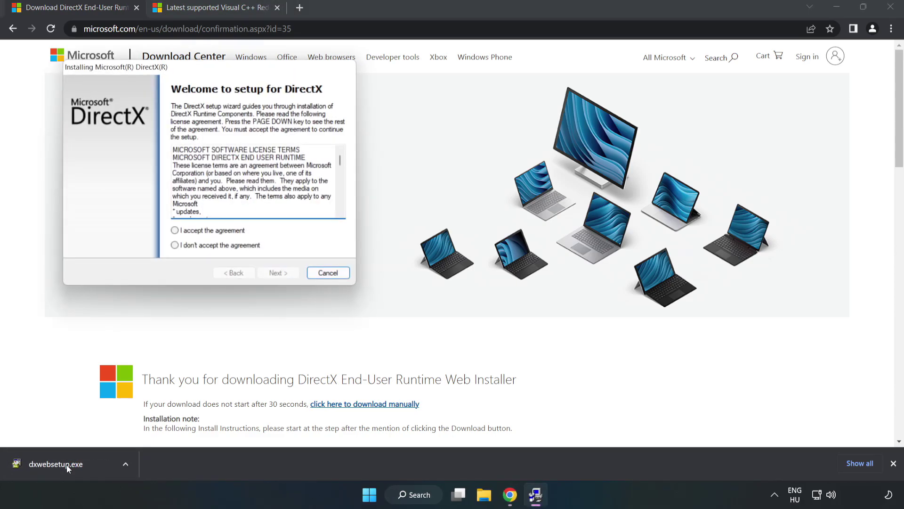
{"action": "left_click_drag", "start_coordinate": [205, 69], "coordinate": [441, 151]}
{"action": "left_click_drag", "start_coordinate": [575, 241], "coordinate": [568, 291]}
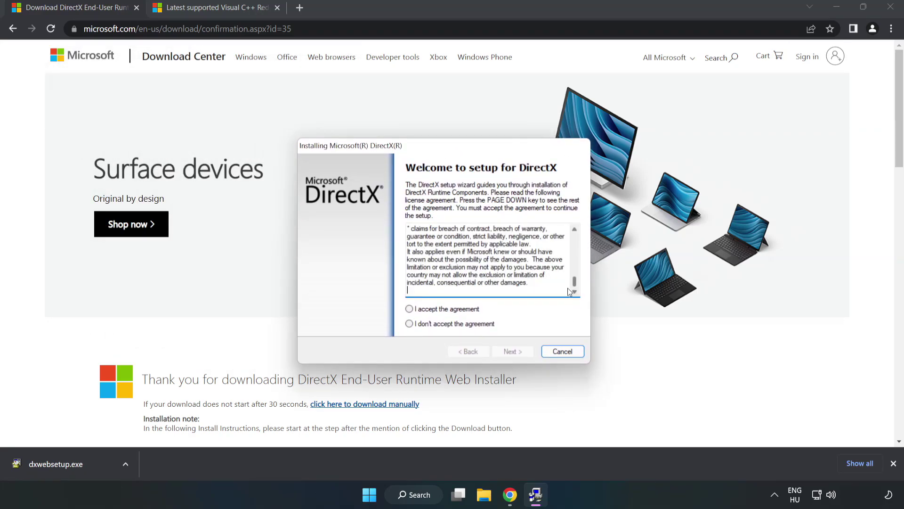
{"action": "left_click", "coordinate": [419, 311]}
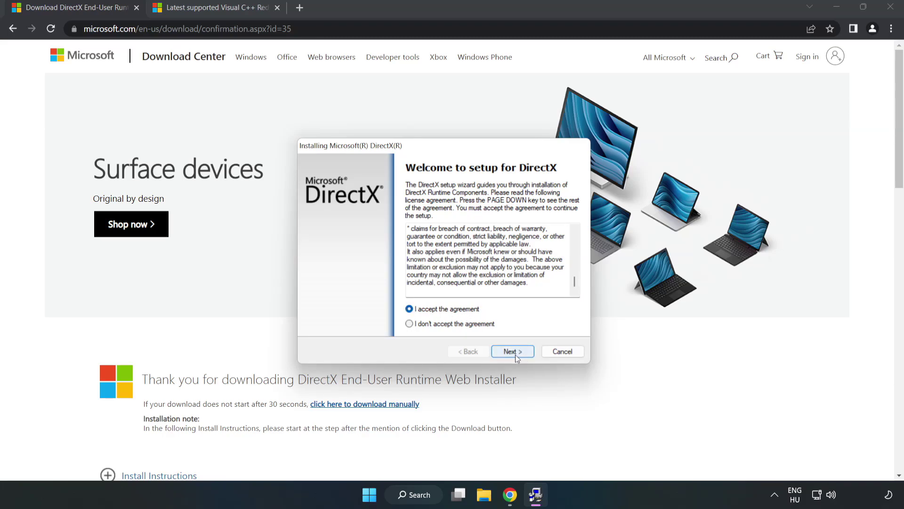
{"action": "left_click", "coordinate": [516, 354]}
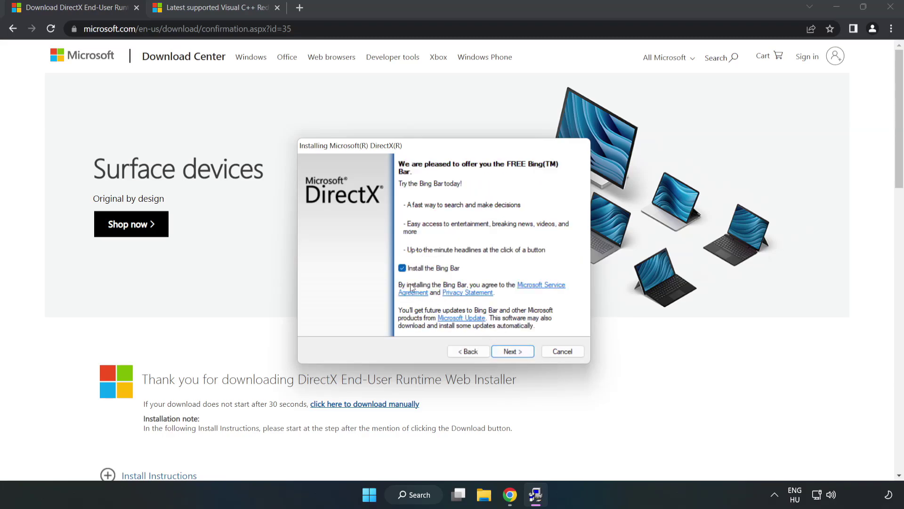
{"action": "left_click", "coordinate": [402, 269]}
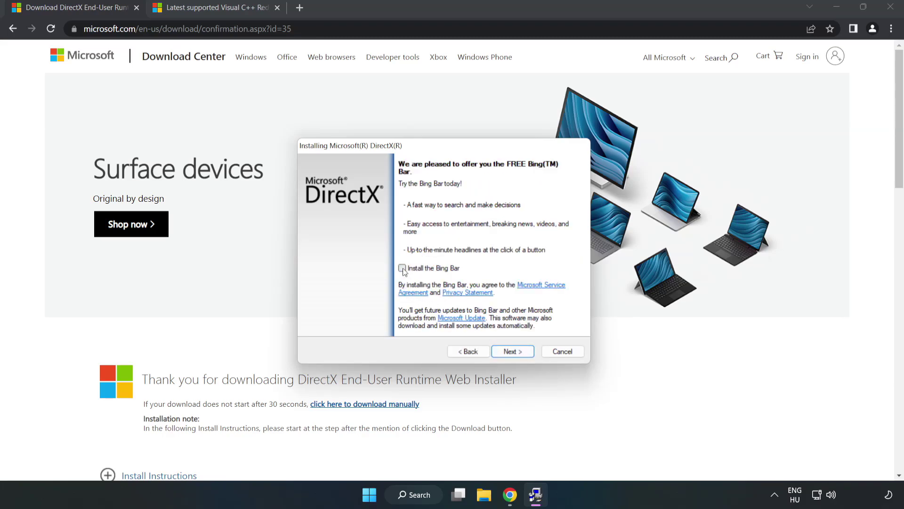
{"action": "left_click", "coordinate": [512, 352]}
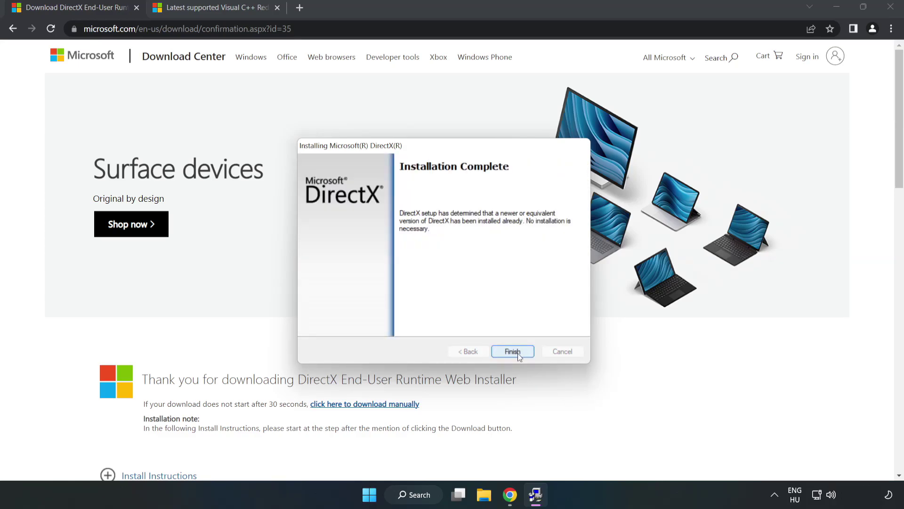
{"action": "left_click", "coordinate": [512, 351]}
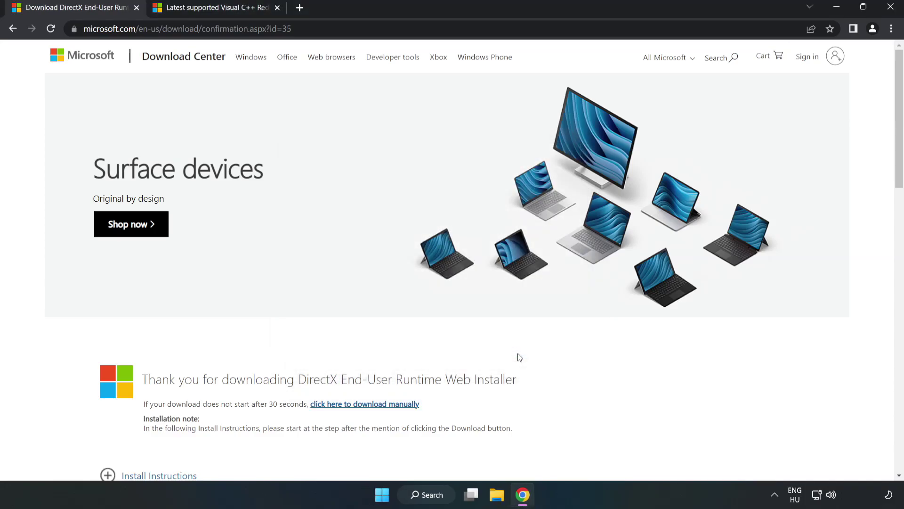
- Close the DirectX tab and download the ARM64, x86 and x64 Visual C++ 2015–2022 redistributables
{"action": "left_click", "coordinate": [137, 8]}
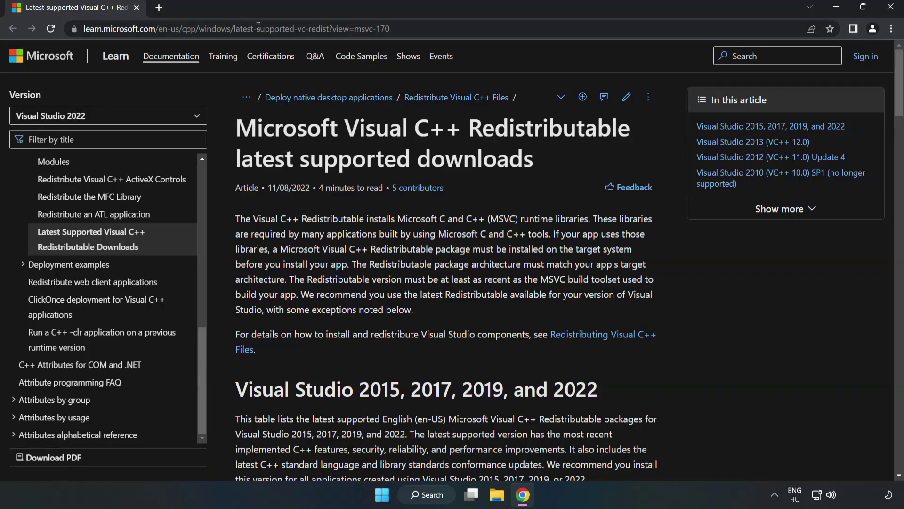
{"action": "left_click", "coordinate": [412, 28]}
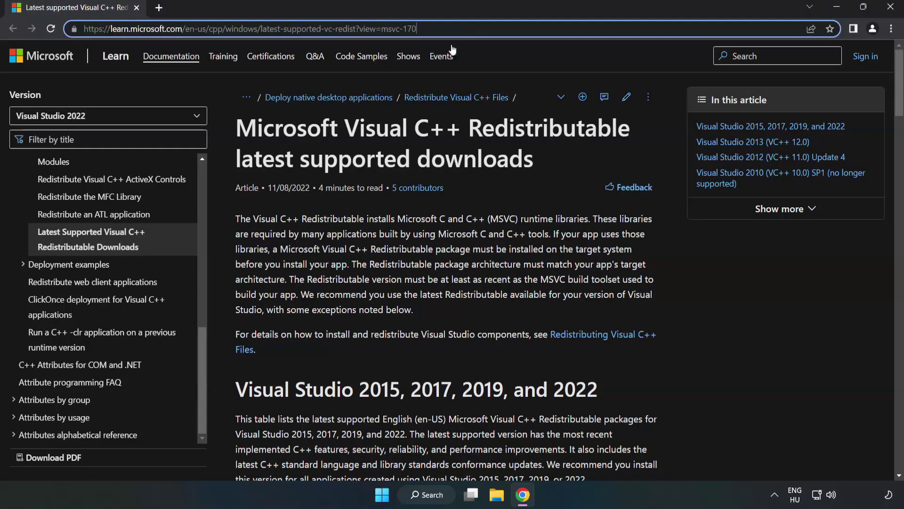
{"action": "left_click", "coordinate": [360, 169]}
{"action": "scroll", "coordinate": [360, 168], "scroll_direction": "down", "scroll_amount": 6}
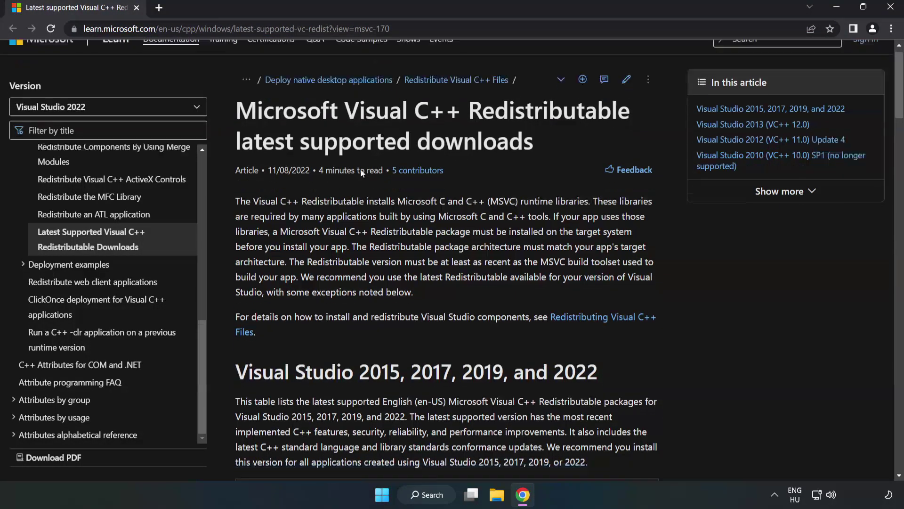
{"action": "scroll", "coordinate": [364, 177], "scroll_direction": "down", "scroll_amount": 1}
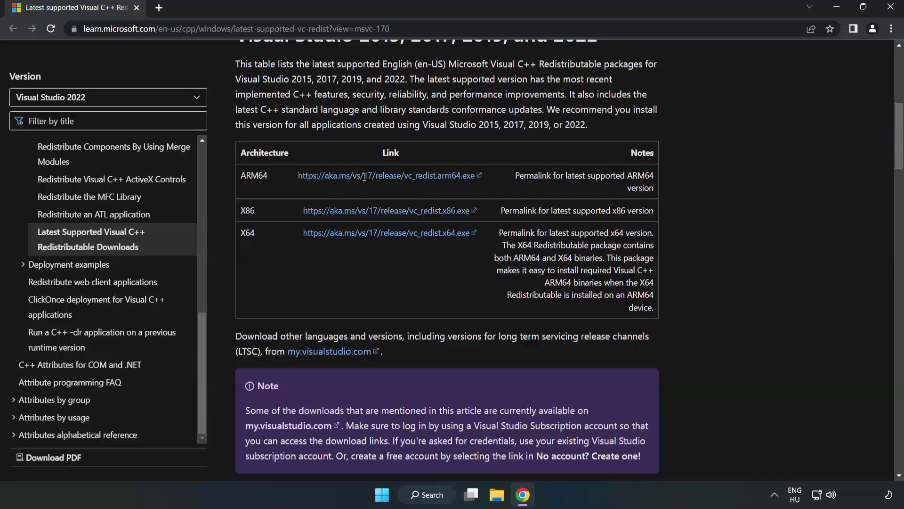
{"action": "scroll", "coordinate": [364, 177], "scroll_direction": "up", "scroll_amount": 1}
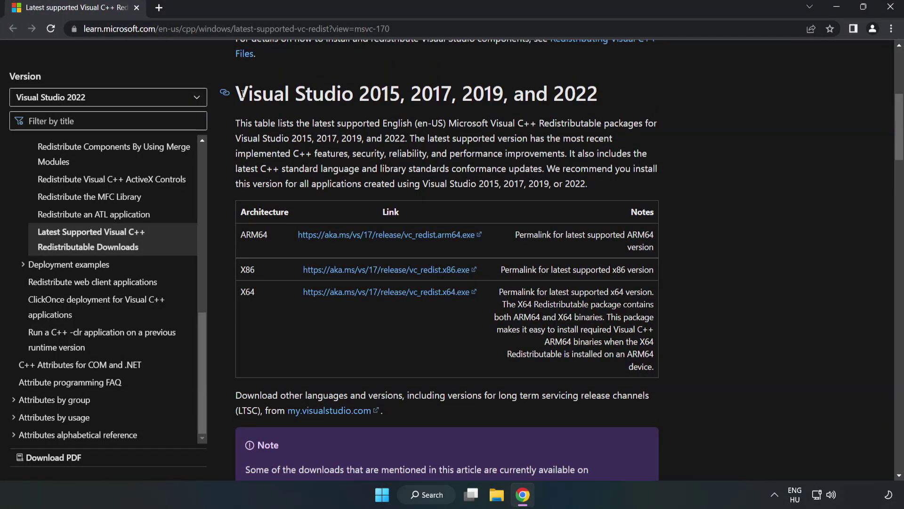
{"action": "left_click_drag", "start_coordinate": [242, 93], "coordinate": [598, 96]}
{"action": "left_click", "coordinate": [560, 119]}
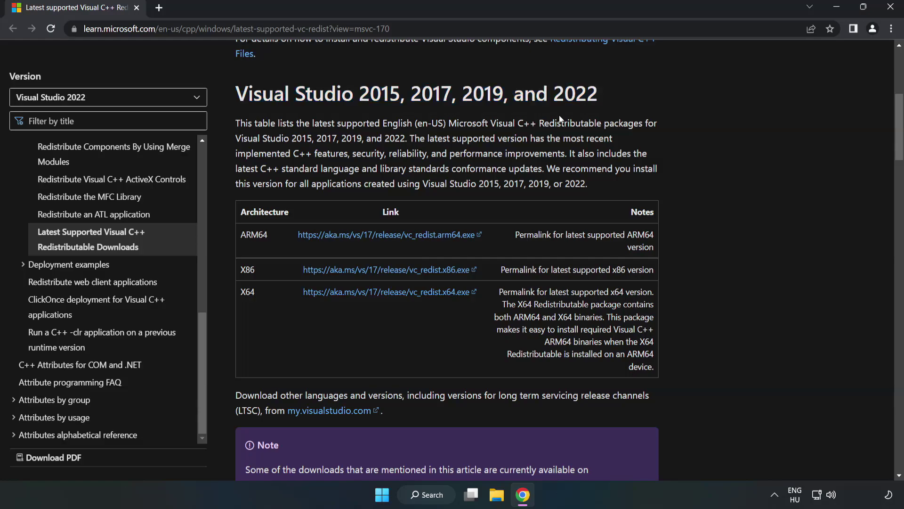
{"action": "left_click", "coordinate": [367, 234]}
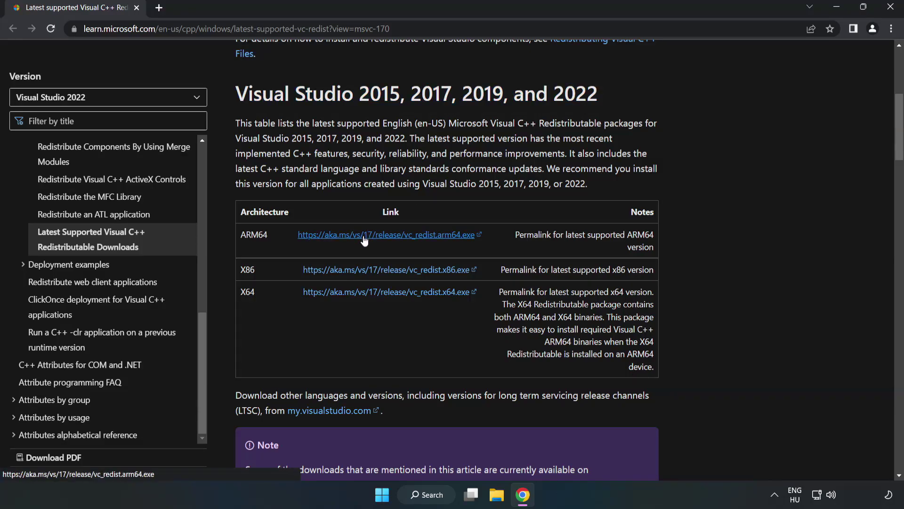
{"action": "left_click", "coordinate": [368, 272]}
{"action": "left_click", "coordinate": [379, 293]}
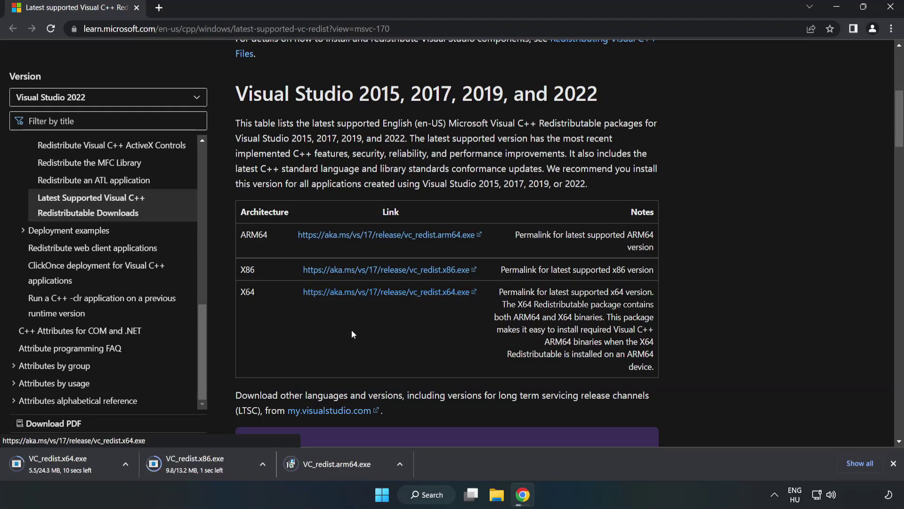
- Try installing VC_redist.arm64.exe, which fails as unsupported on this processor, and dismiss it
{"action": "left_click", "coordinate": [345, 465]}
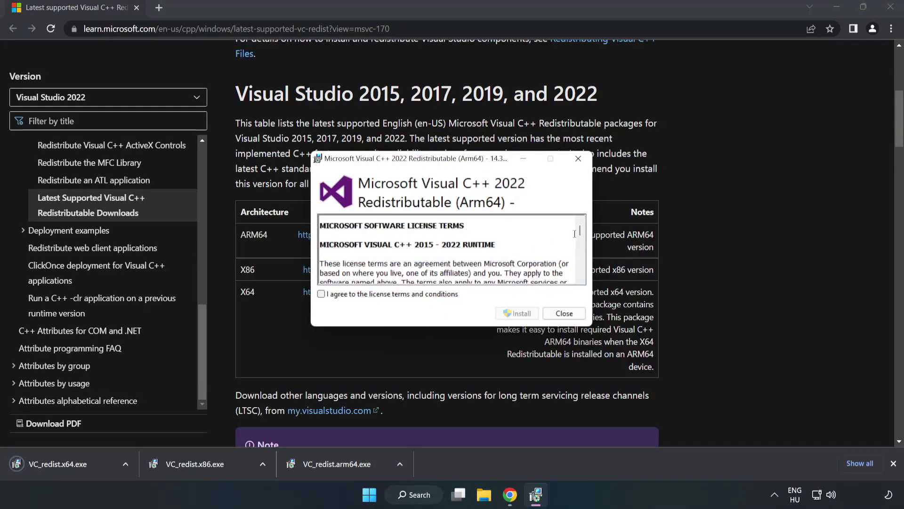
{"action": "scroll", "coordinate": [580, 230], "scroll_direction": "down", "scroll_amount": 20}
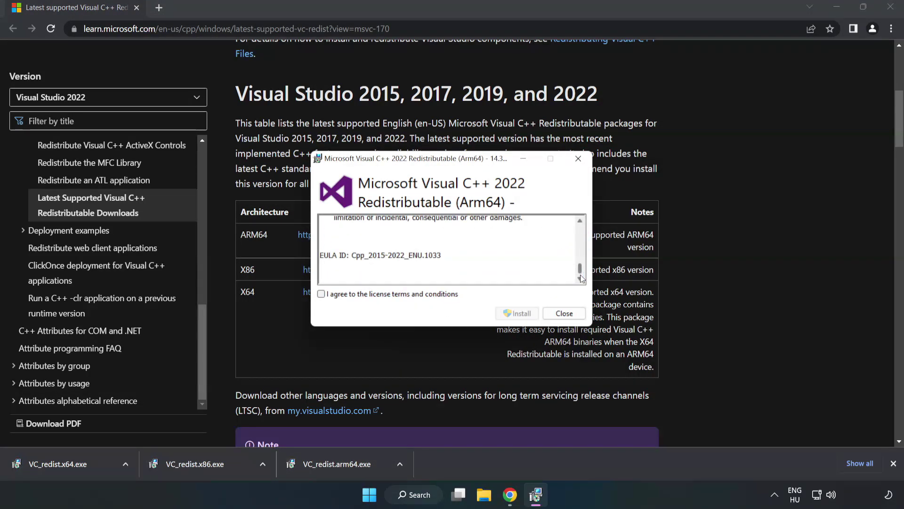
{"action": "left_click", "coordinate": [321, 294]}
{"action": "left_click", "coordinate": [518, 314]}
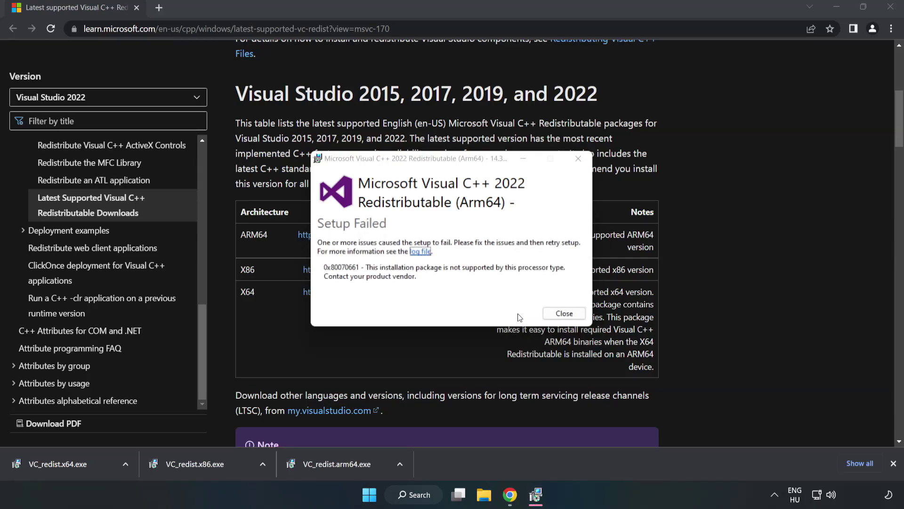
{"action": "left_click", "coordinate": [564, 313]}
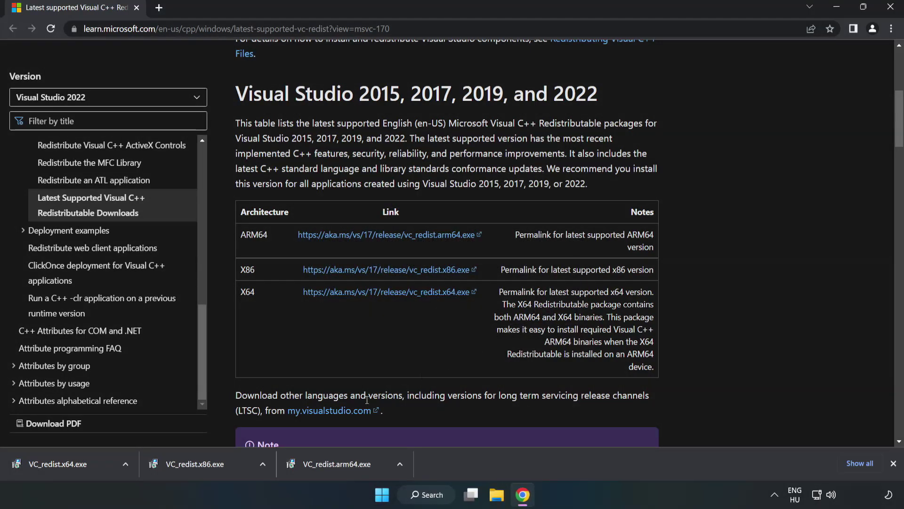
{"action": "left_click", "coordinate": [200, 464]}
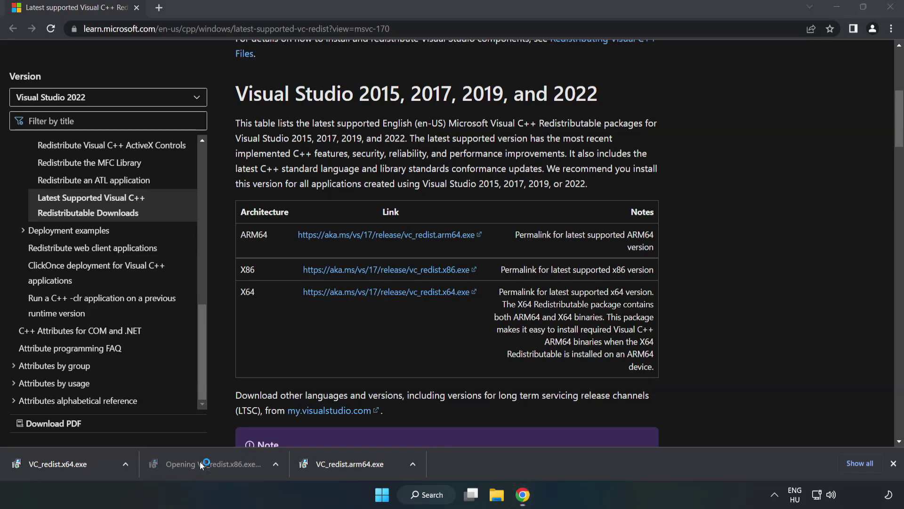
{"action": "left_click_drag", "start_coordinate": [580, 231], "coordinate": [579, 281]}
{"action": "left_click", "coordinate": [321, 294]}
{"action": "left_click", "coordinate": [516, 313]}
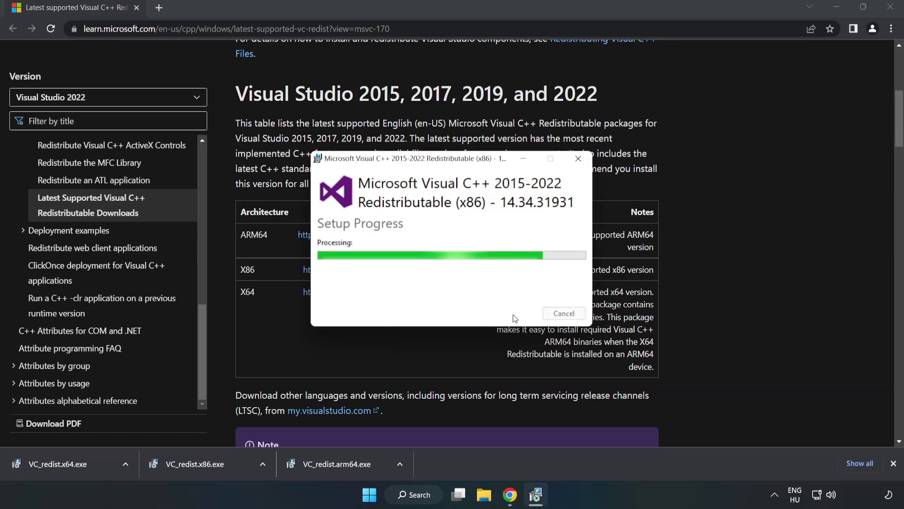
- Install the x64 Visual C++ 2015-2022 Redistributable 14.34.31931, then close Chrome
{"action": "left_click", "coordinate": [568, 313]}
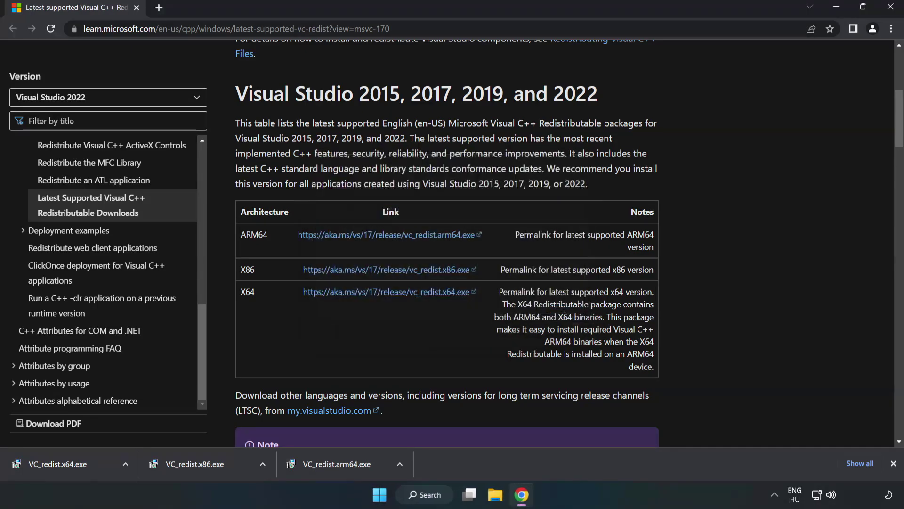
{"action": "left_click", "coordinate": [49, 462]}
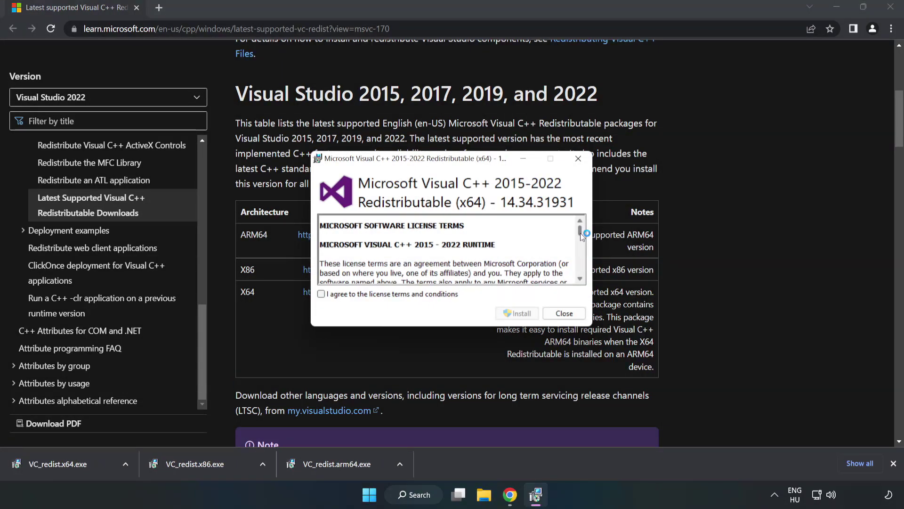
{"action": "left_click_drag", "start_coordinate": [580, 233], "coordinate": [582, 275]}
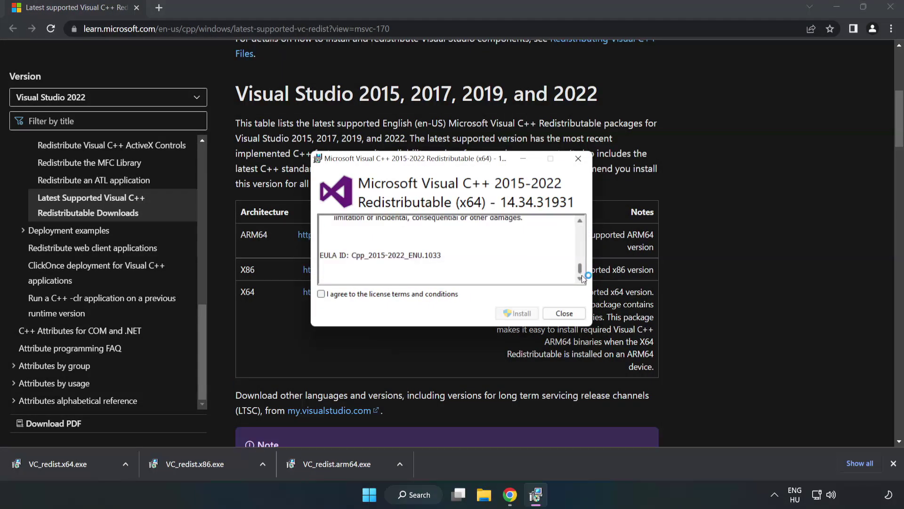
{"action": "left_click", "coordinate": [321, 294]}
{"action": "left_click", "coordinate": [520, 311]}
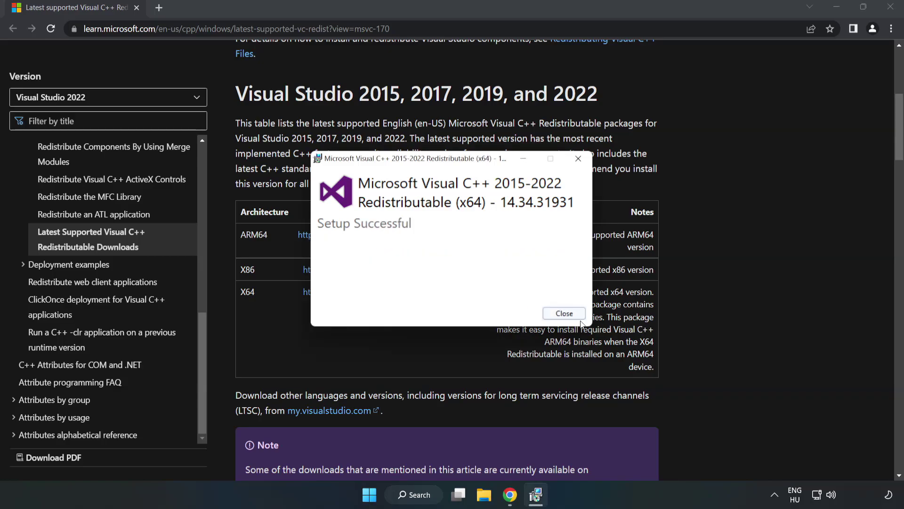
{"action": "left_click", "coordinate": [565, 313]}
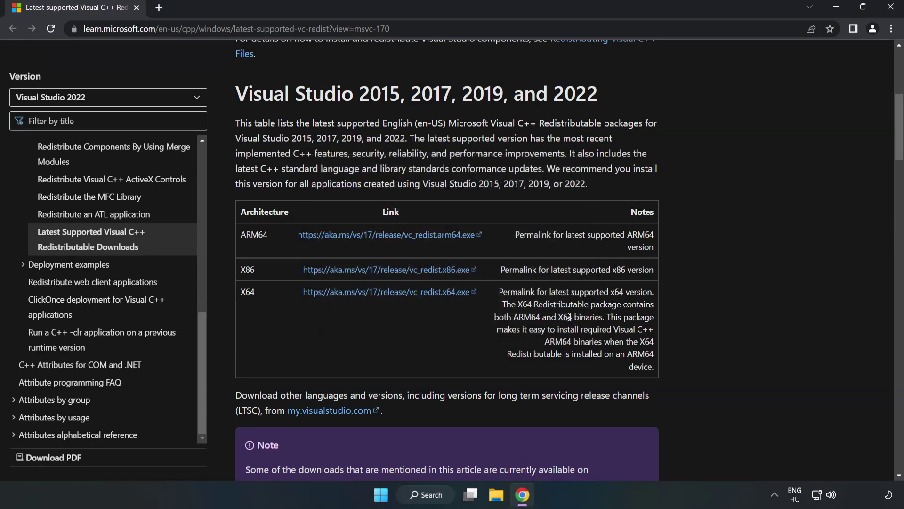
{"action": "left_click", "coordinate": [891, 11]}
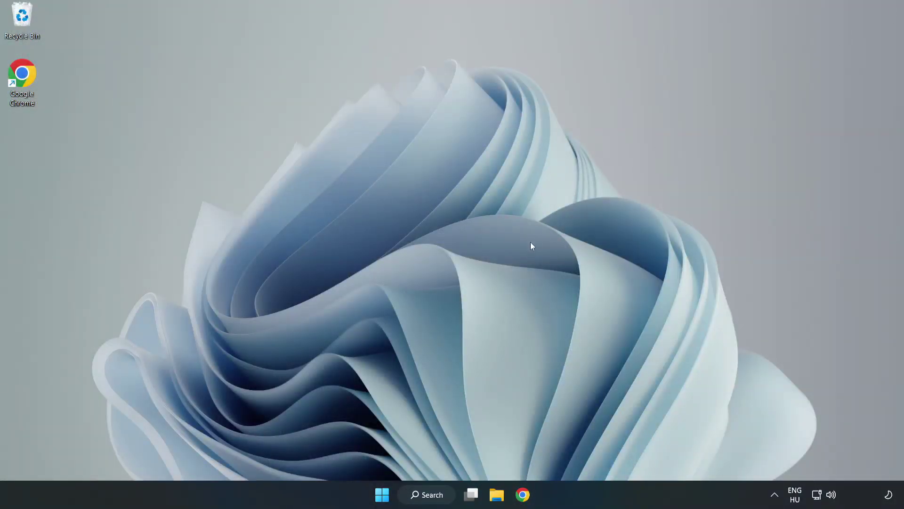
- Search for cmd and launch Command Prompt as administrator
{"action": "left_click", "coordinate": [439, 494]}
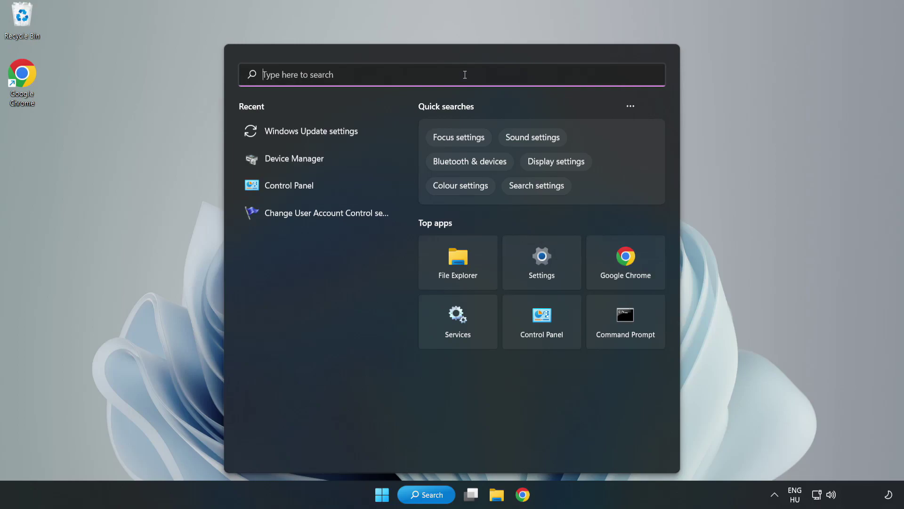
{"action": "type", "text": "cmd"}
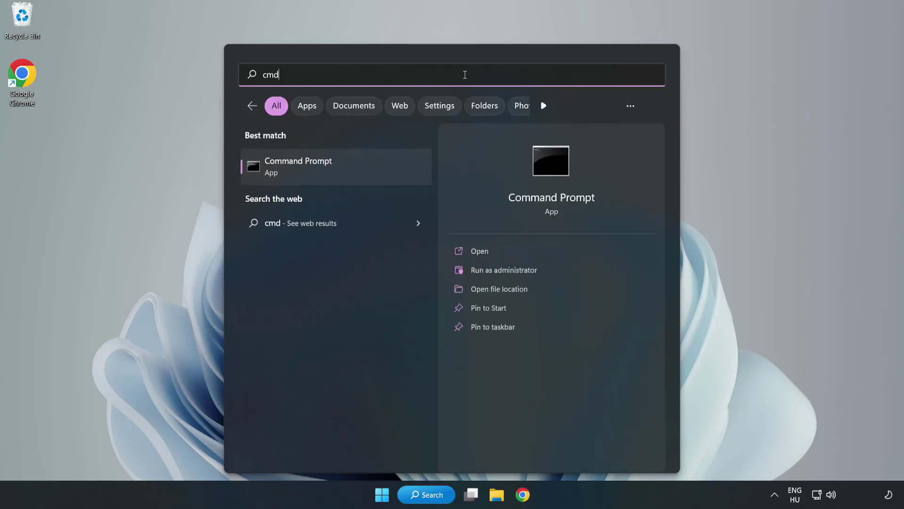
{"action": "left_click", "coordinate": [355, 171]}
{"action": "right_click", "coordinate": [356, 171]}
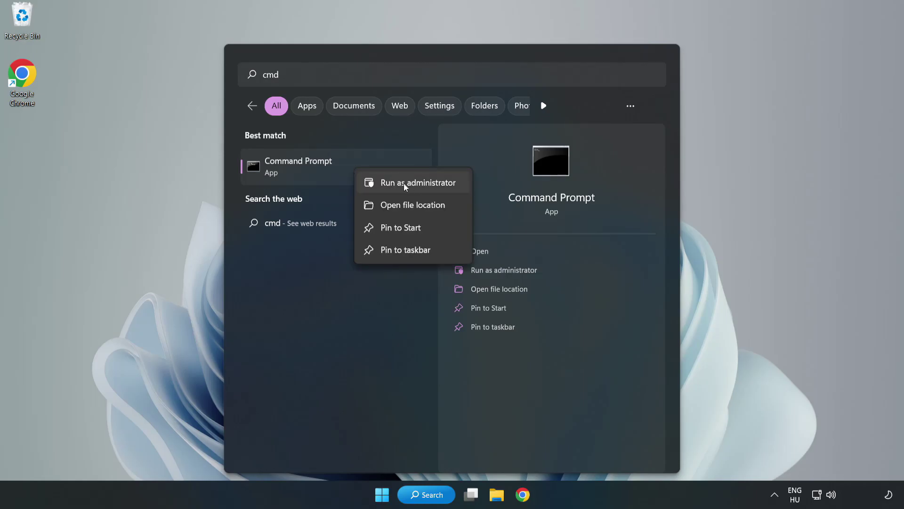
{"action": "left_click", "coordinate": [391, 184]}
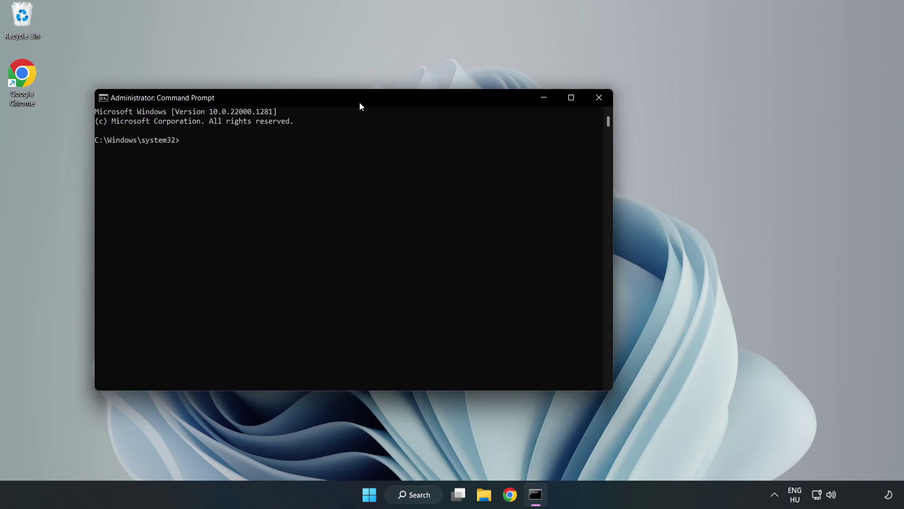
{"action": "left_click_drag", "start_coordinate": [360, 103], "coordinate": [459, 103]}
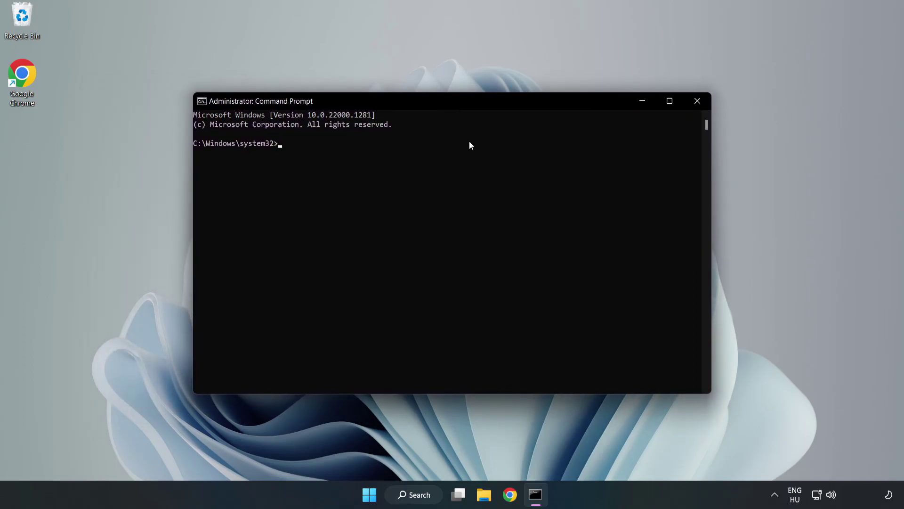
- Run sfc /scannow until it reports no integrity violations, then close Command Prompt
{"action": "type", "text": "sfc "}
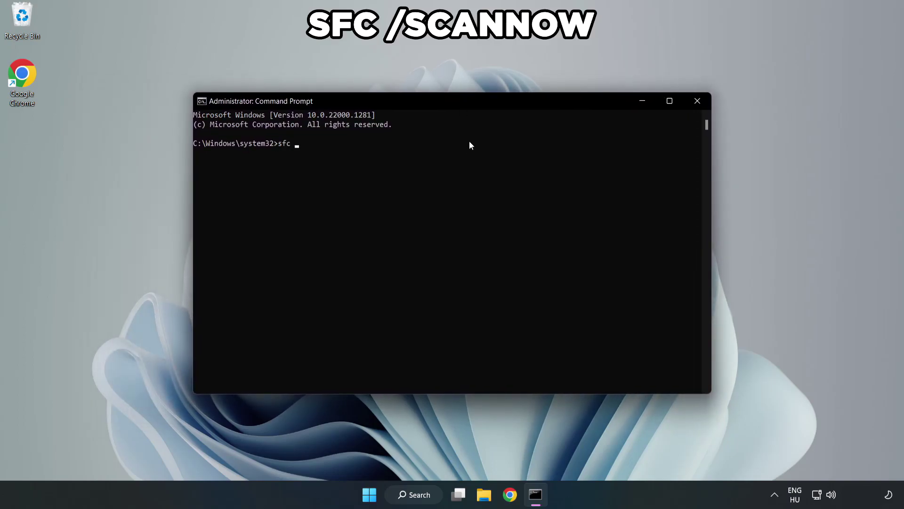
{"action": "type", "text": "/scannow"}
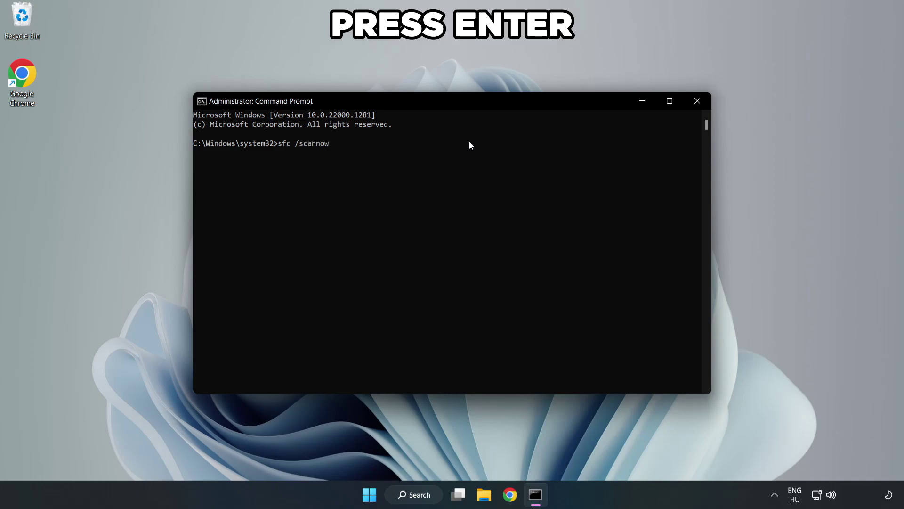
{"action": "key", "text": "Return"}
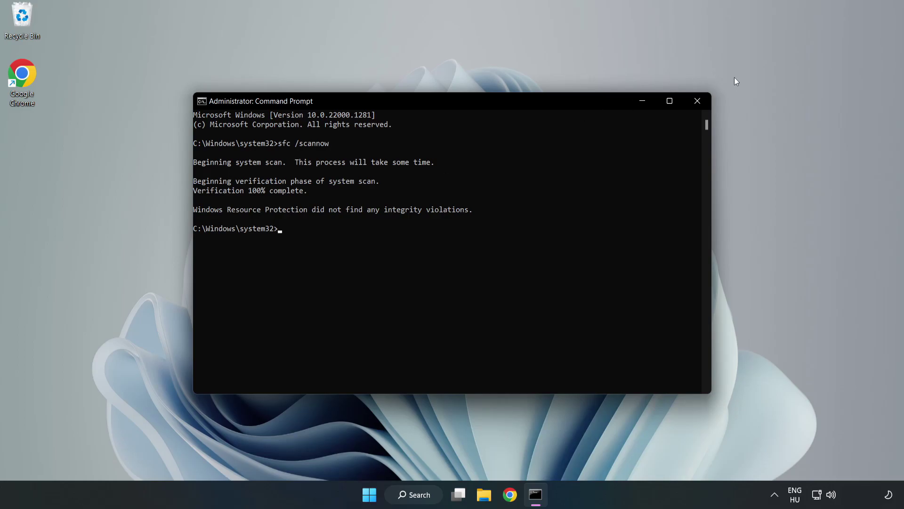
{"action": "left_click", "coordinate": [696, 106]}
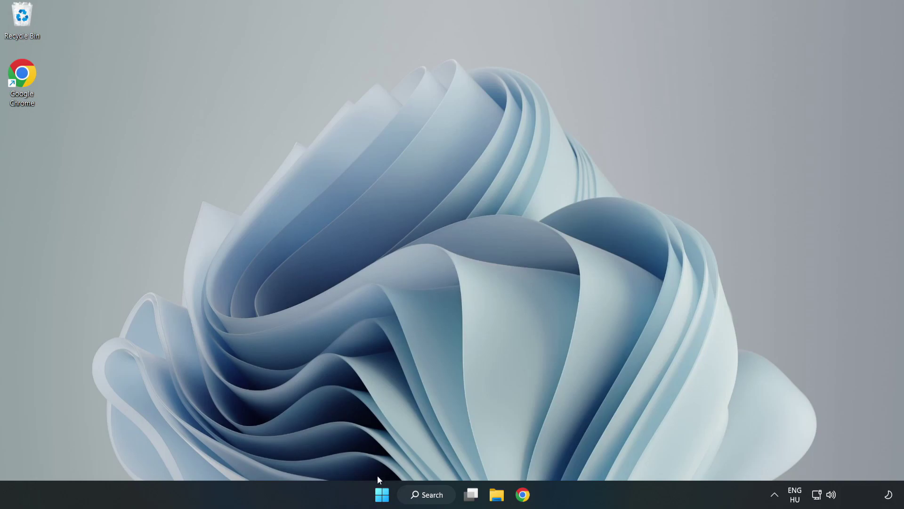